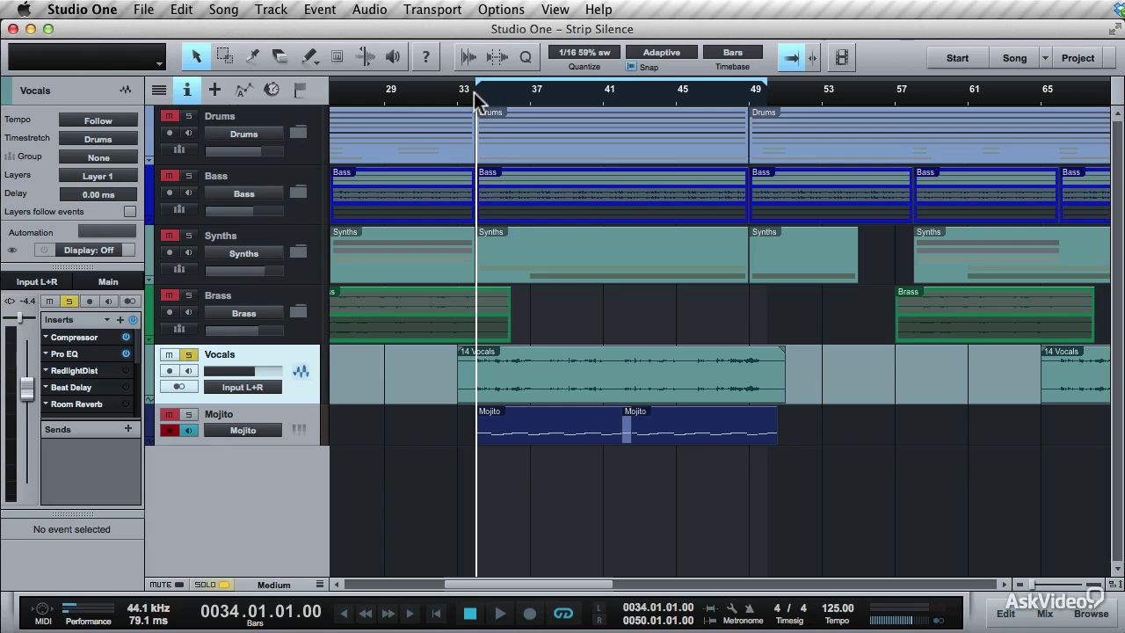
Audition the song from bar 34, then open the 14 Vocals event zoomed to fill the editor.
key("space")
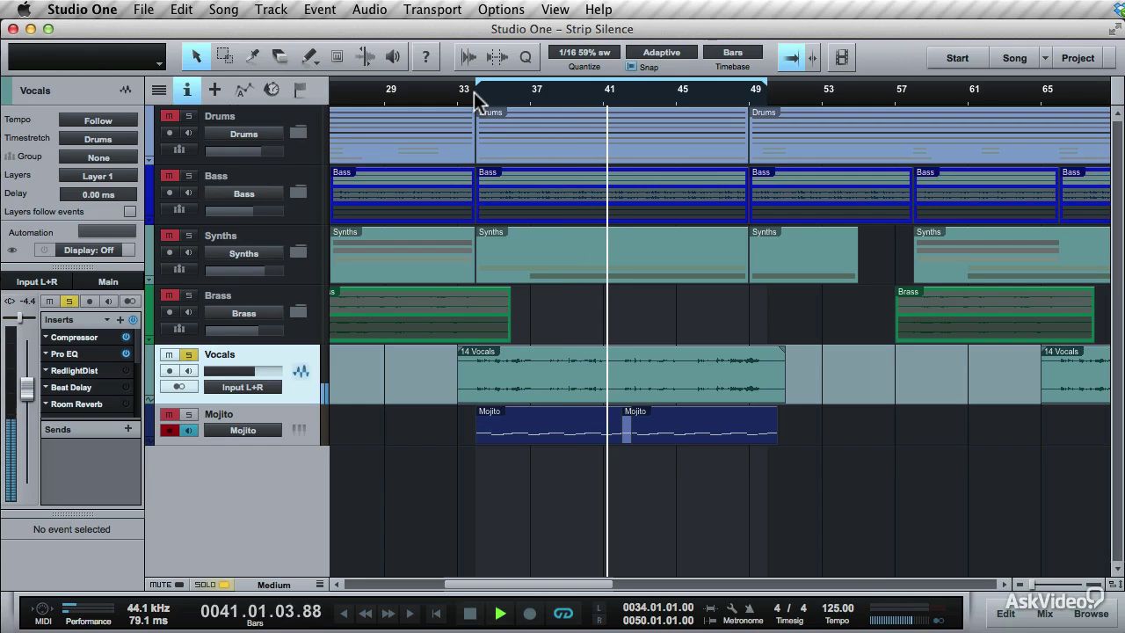
key("space")
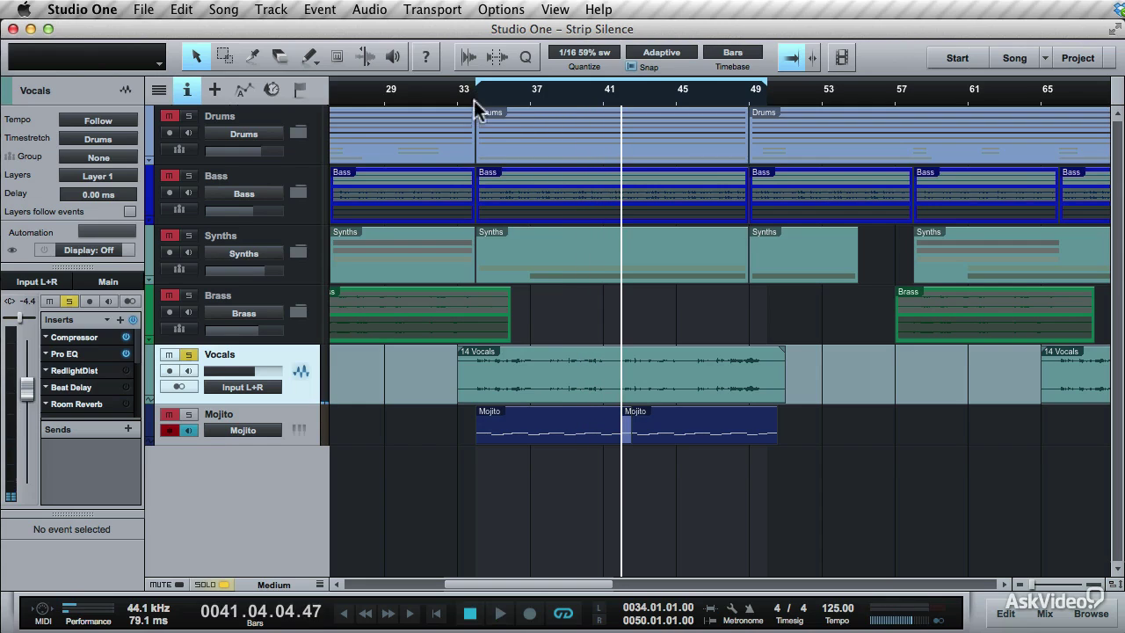
double_click(629, 368)
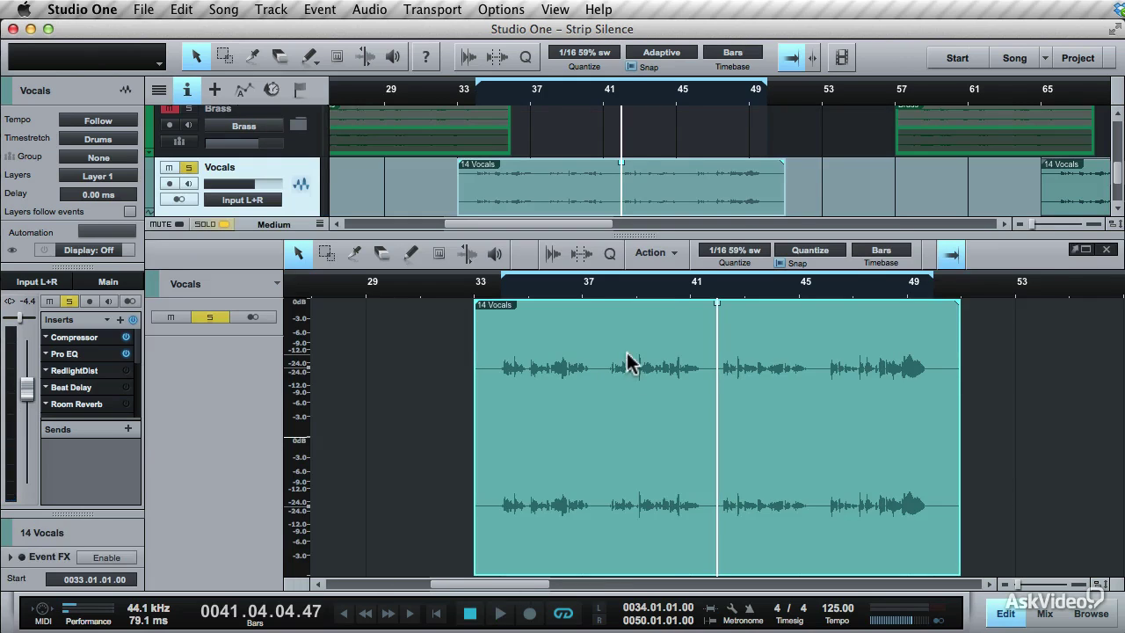
key("e")
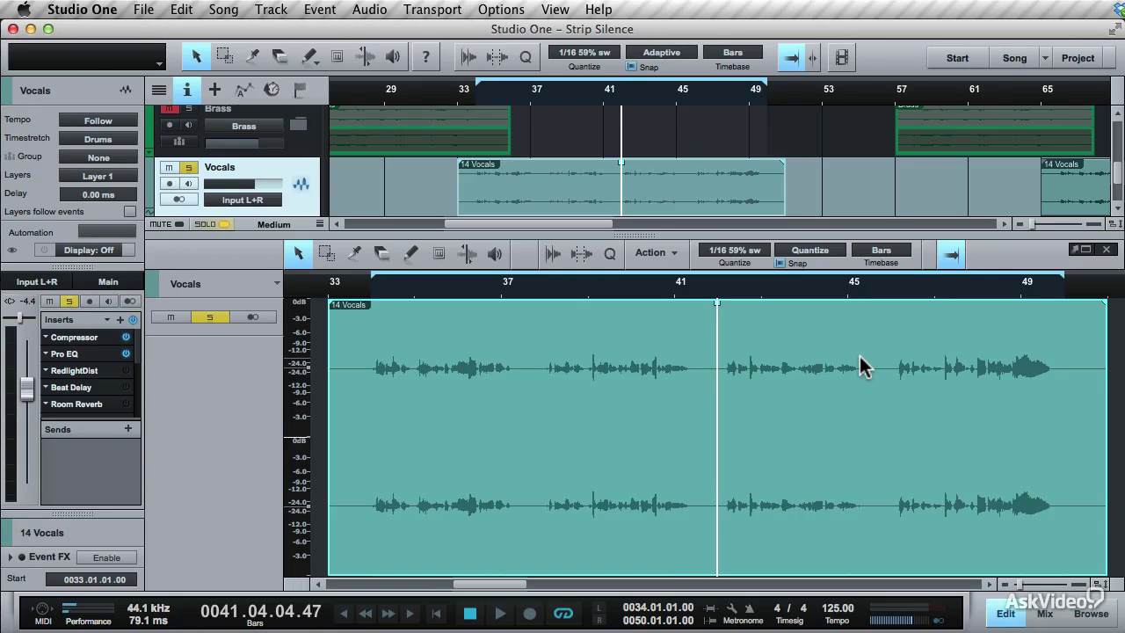
Apply Strip Silence with Little Silence material and inspect the resulting phrases around bar 34.
left_click(498, 58)
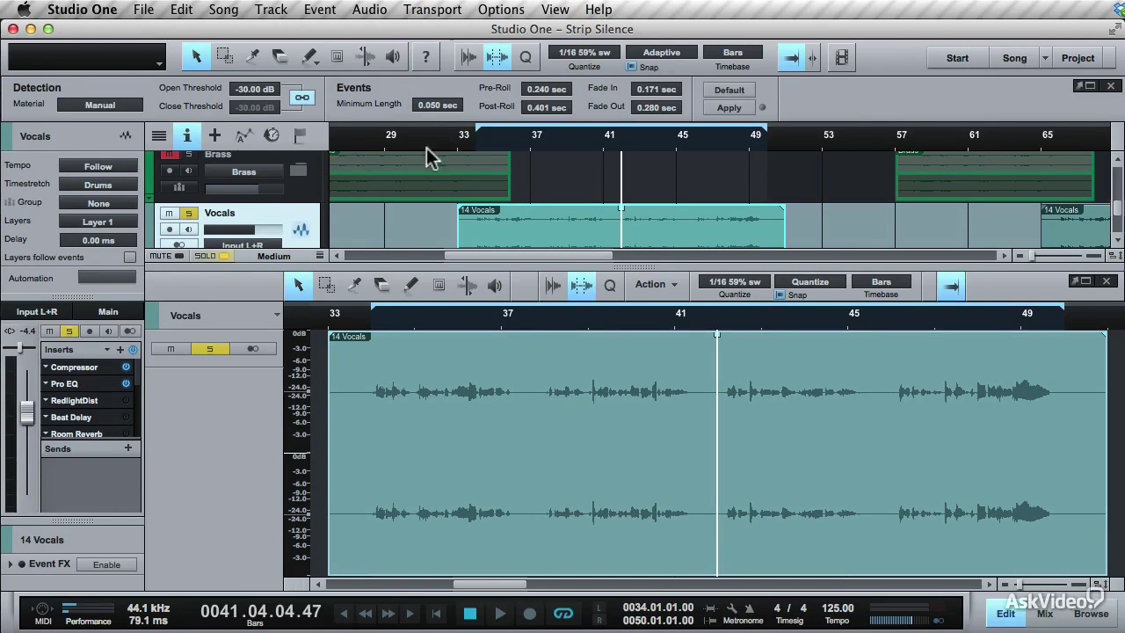
left_click(102, 105)
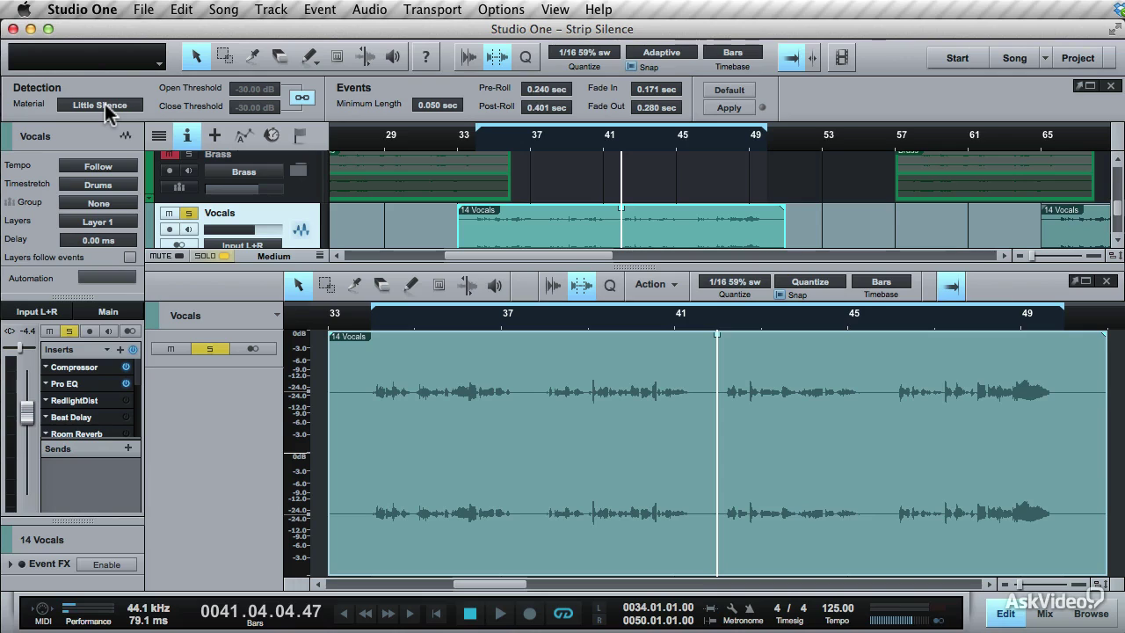
left_click(105, 104)
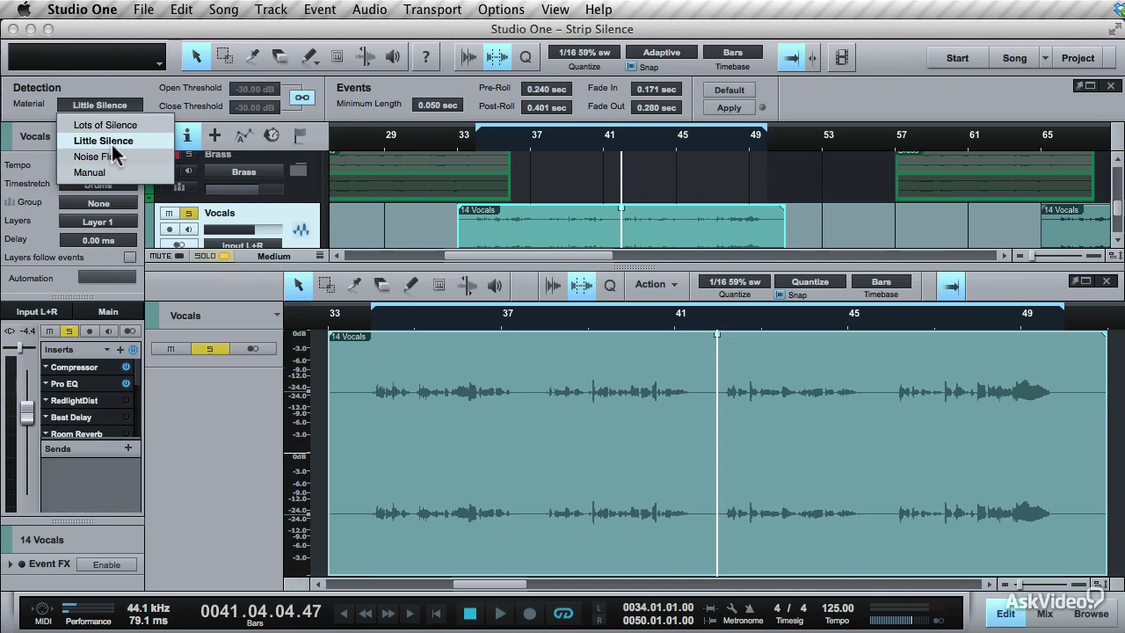
left_click(114, 143)
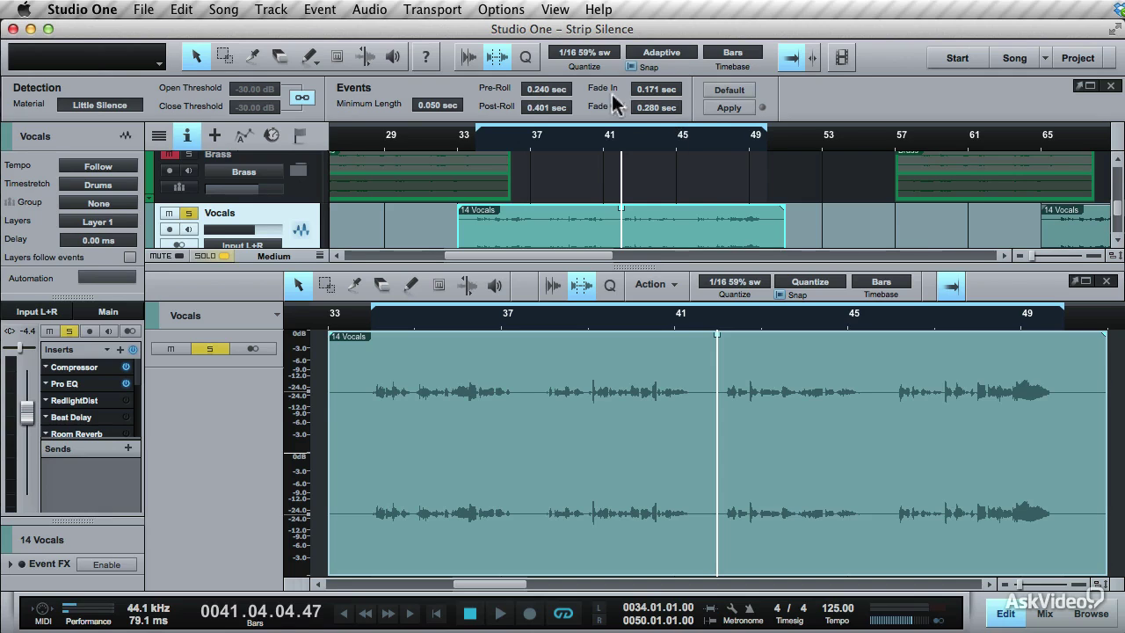
left_click(729, 109)
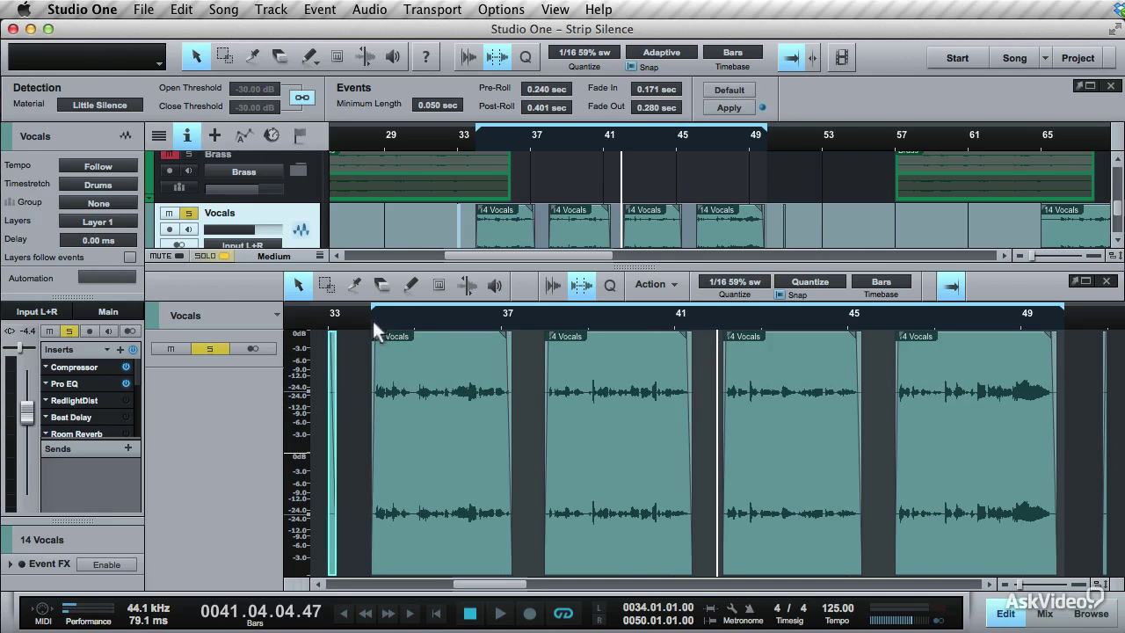
left_click_drag(373, 320, 379, 379)
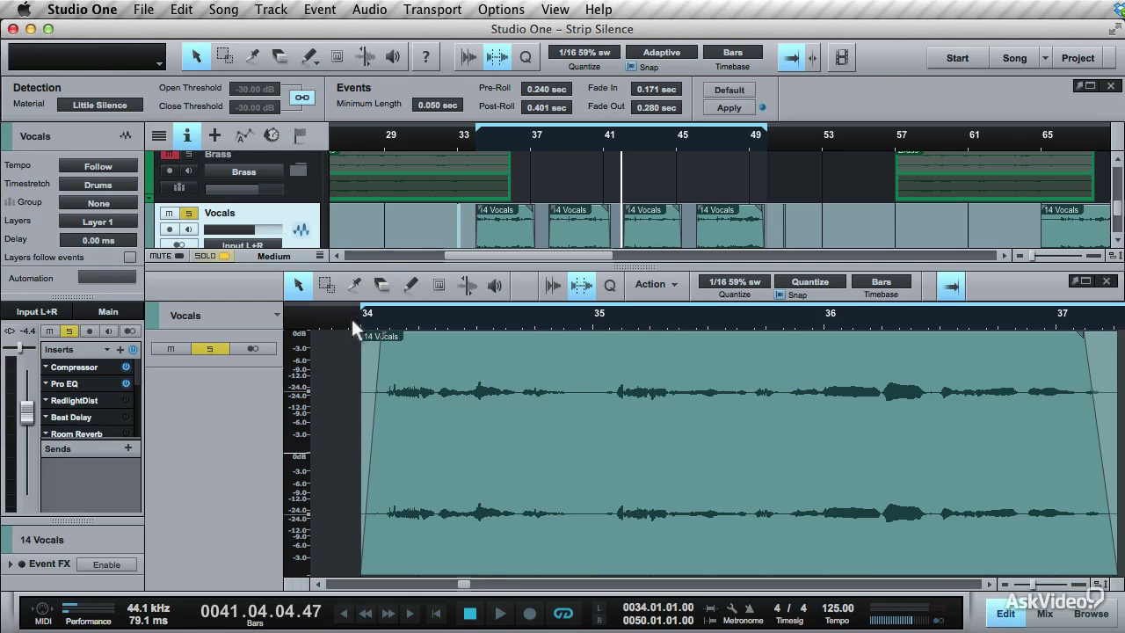
left_click_drag(352, 318, 340, 297)
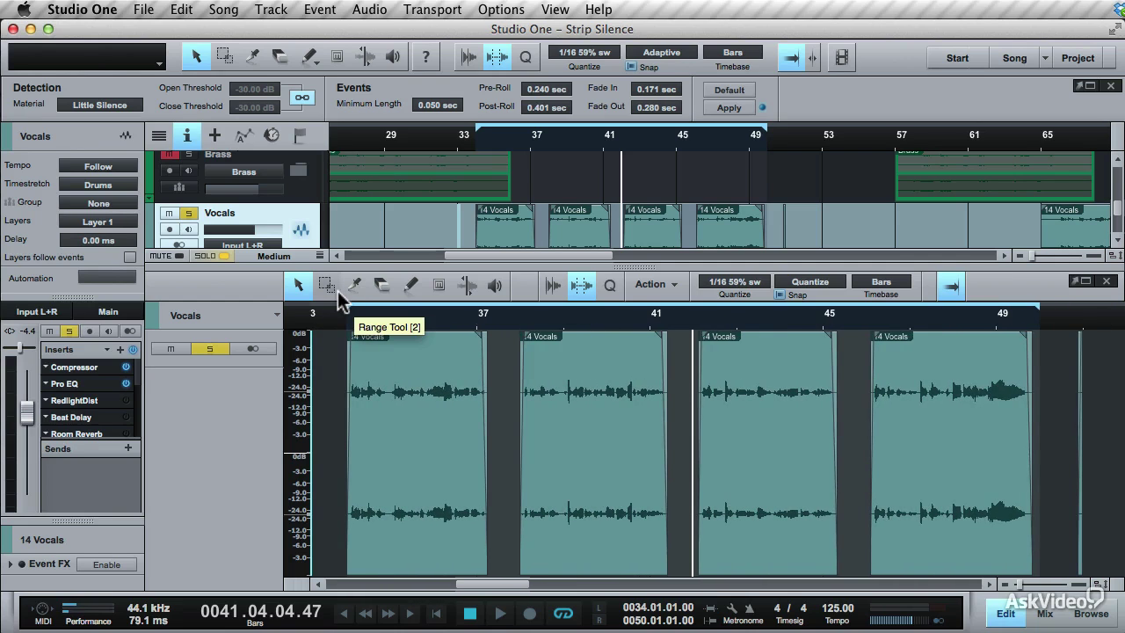
Undo the split and switch detection material to Manual with a 0 dB open threshold.
key("ctrl+z")
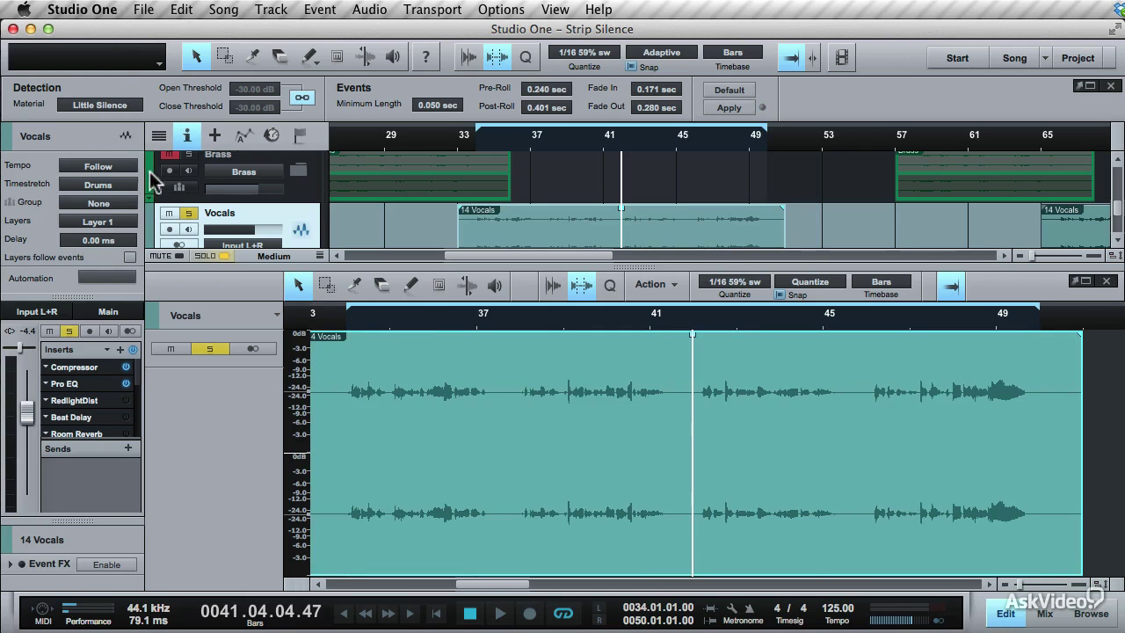
left_click(105, 105)
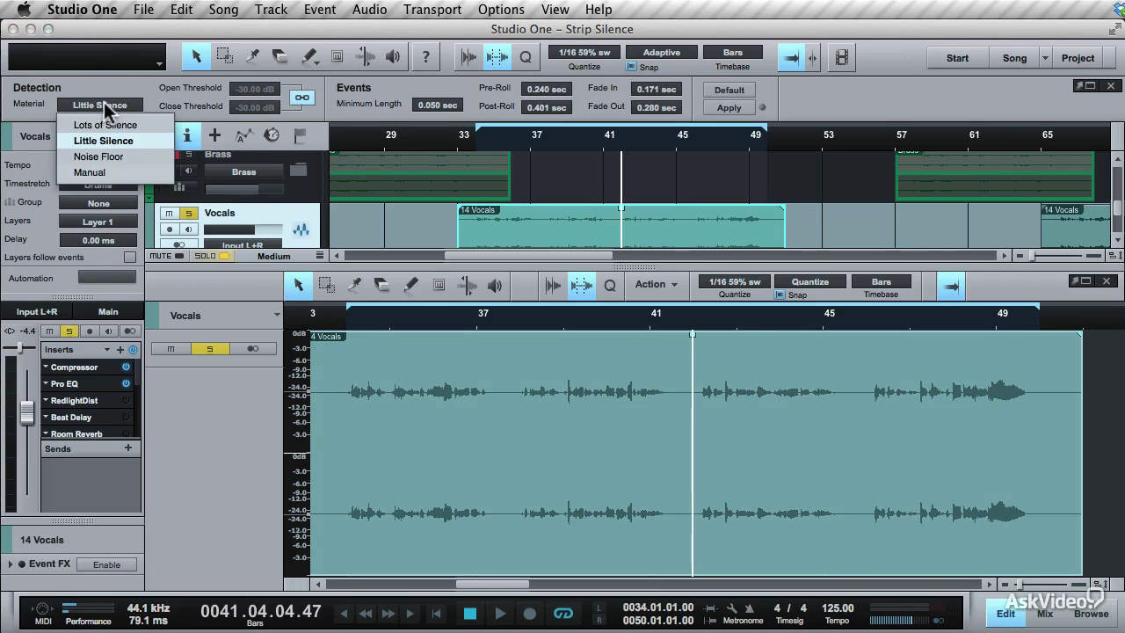
left_click(111, 173)
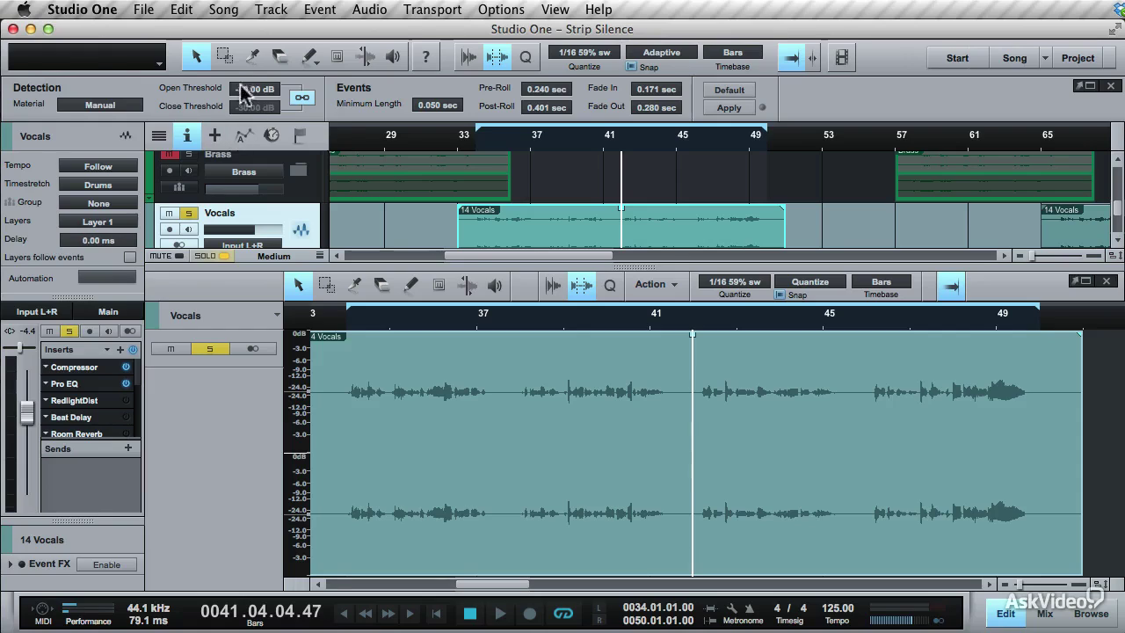
left_click_drag(240, 89, 246, 93)
double_click(246, 90)
type("0")
key("Return")
Select the Strip Silence action and set the open threshold to -30 dB.
left_click(661, 284)
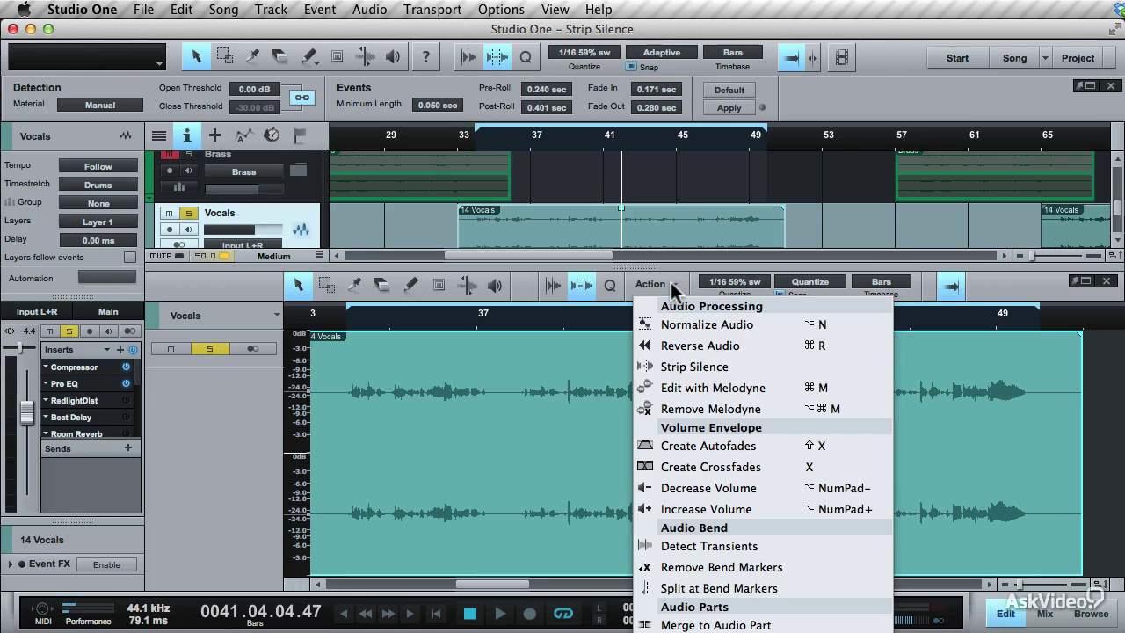
left_click(699, 366)
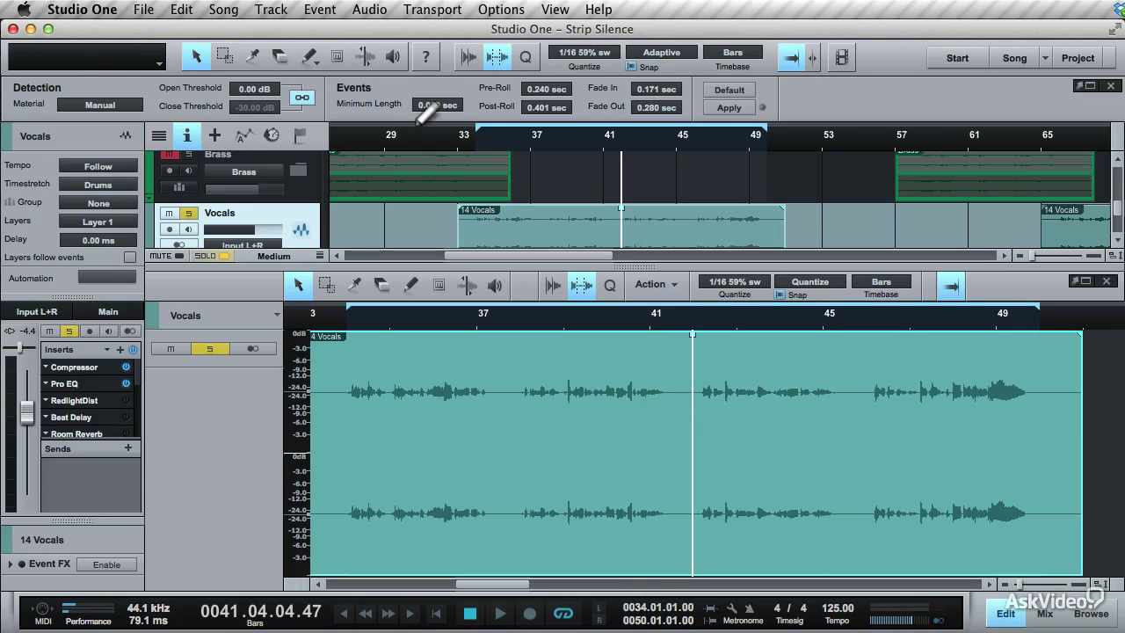
left_click(246, 89)
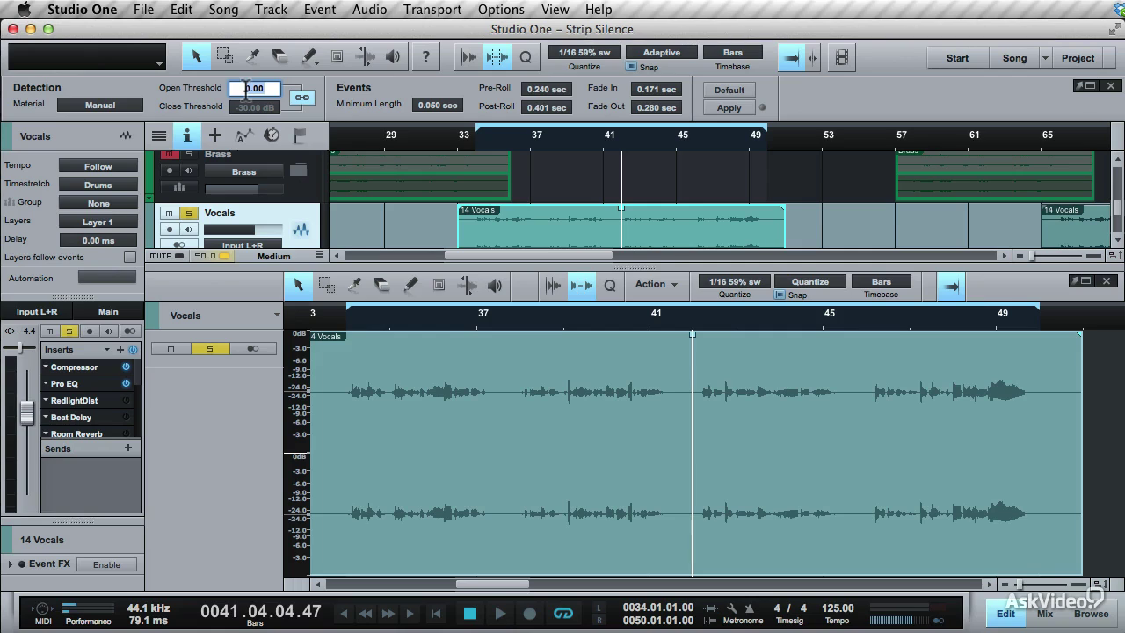
type("-30")
key("Return")
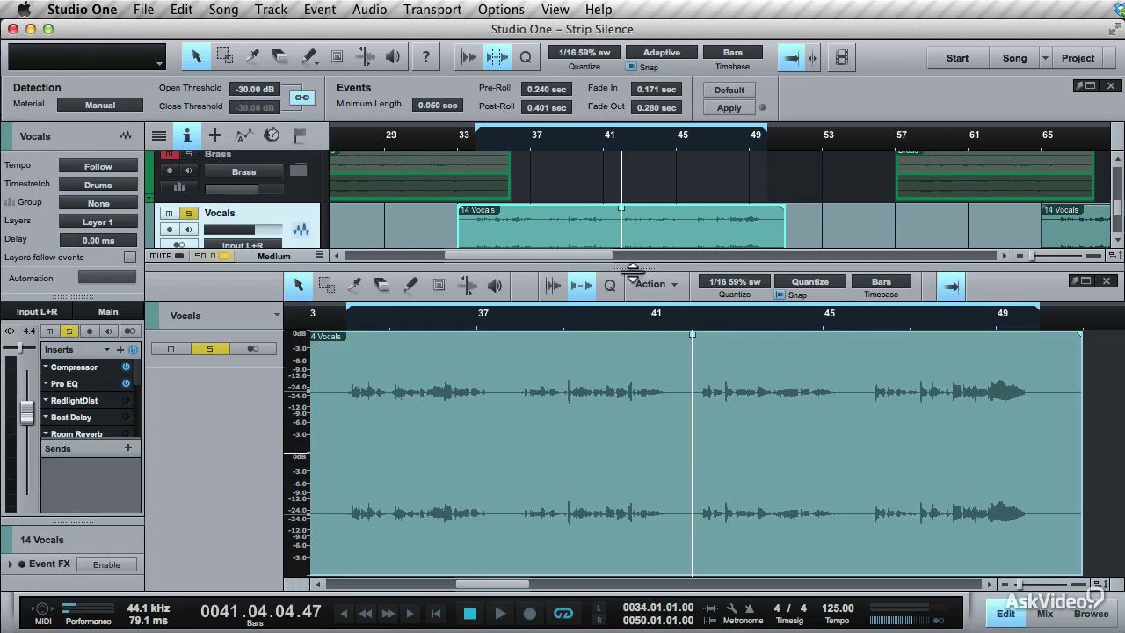
Enlarge the editor, apply the Manual -30 dB strip silence, and zoom to bars 34–37.
left_click_drag(621, 267, 610, 135)
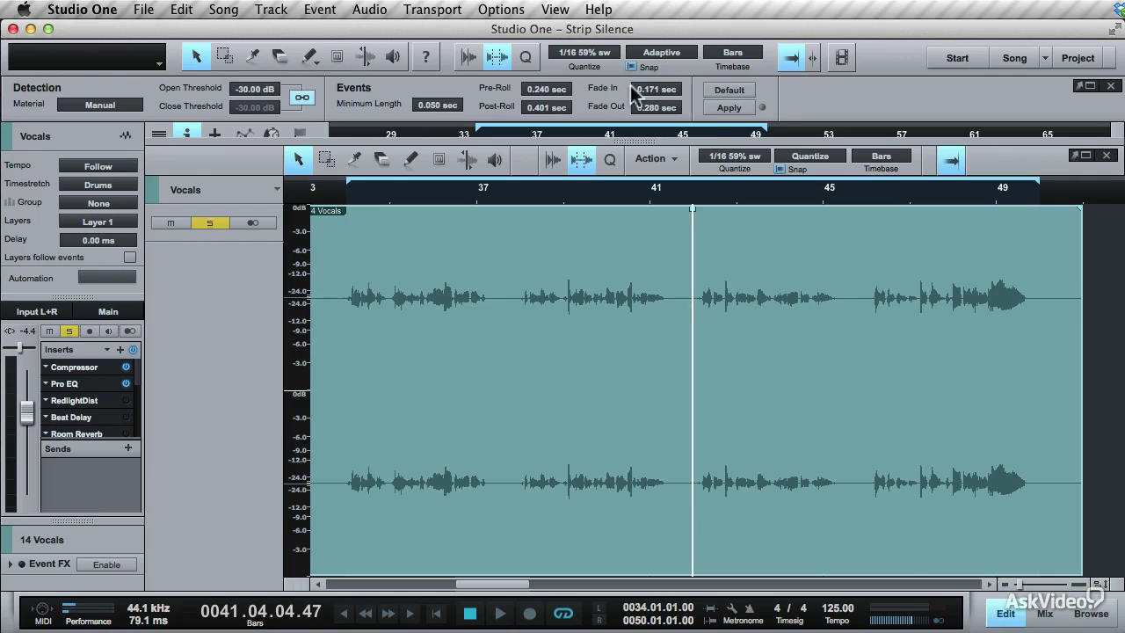
left_click(718, 108)
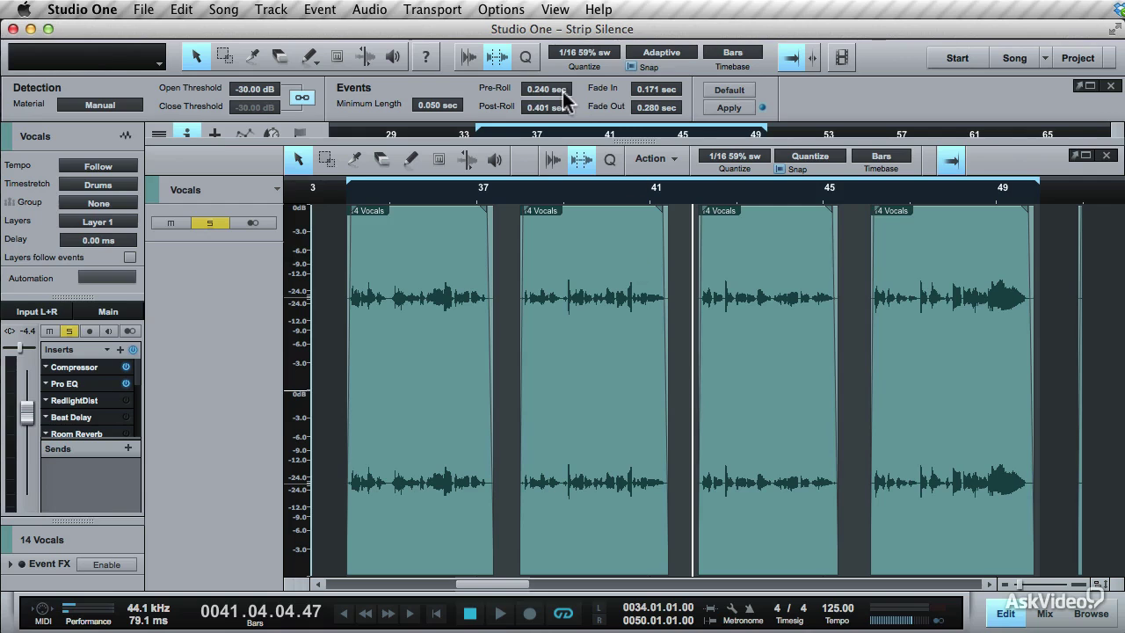
left_click_drag(358, 197, 378, 248)
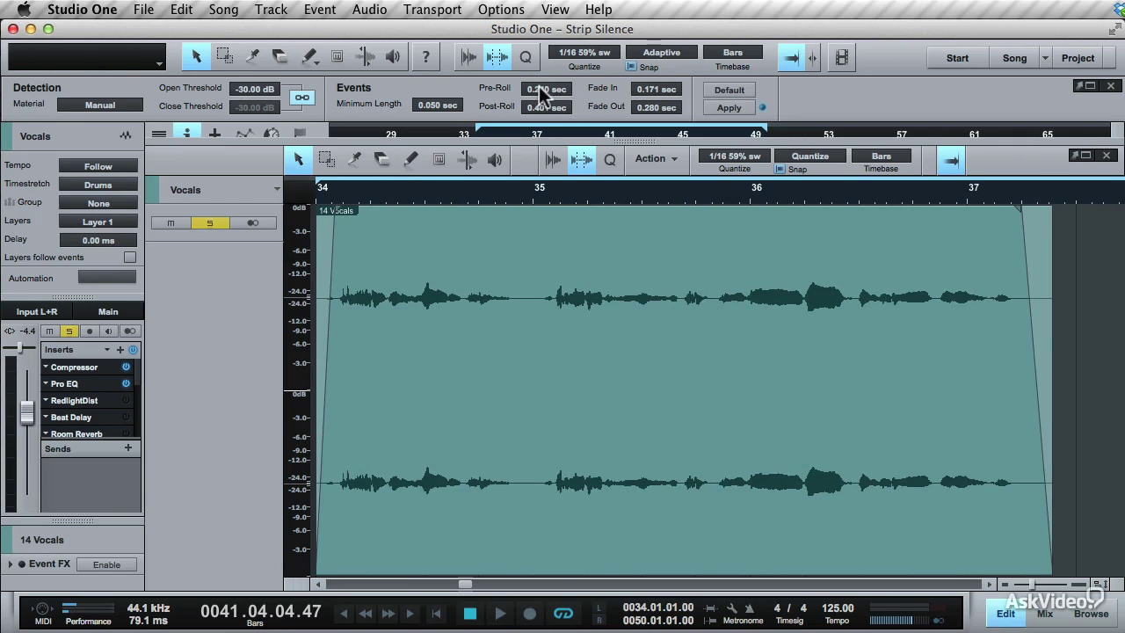
left_click_drag(538, 96, 541, 119)
left_click(728, 107)
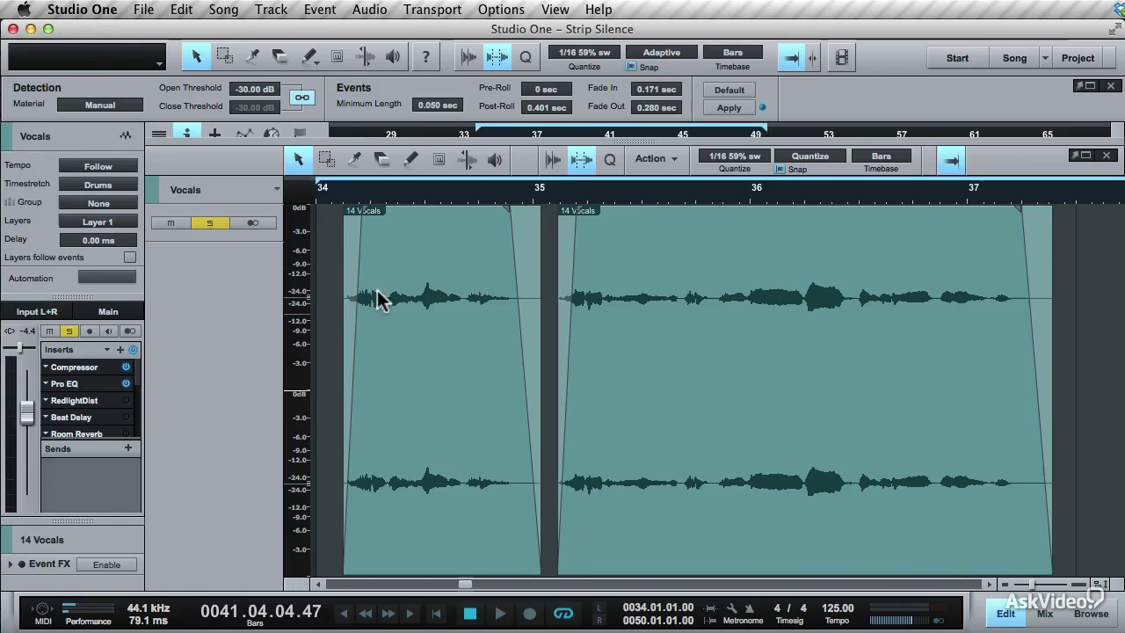
left_click(328, 192)
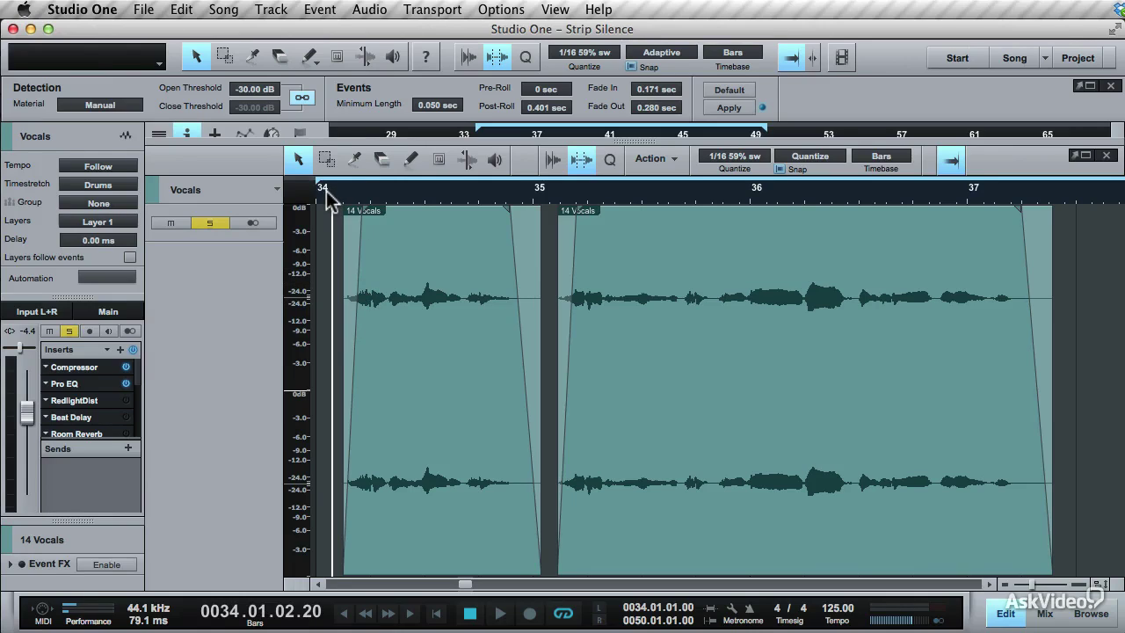
left_click(576, 189)
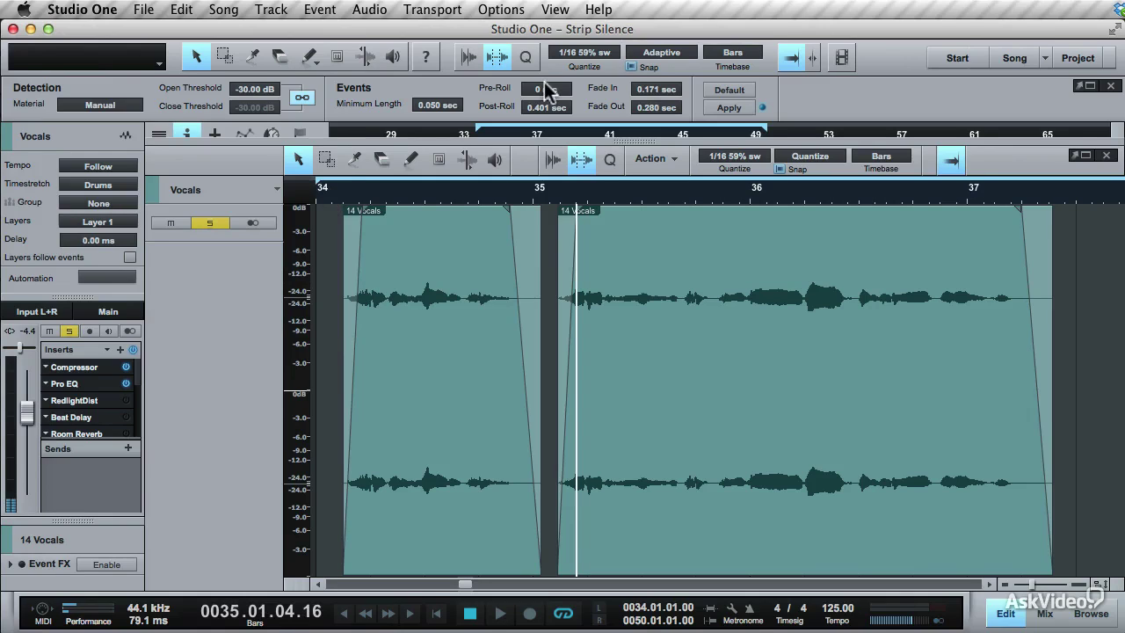
left_click_drag(545, 81, 545, 75)
left_click(717, 106)
scroll(452, 269, "left", 2)
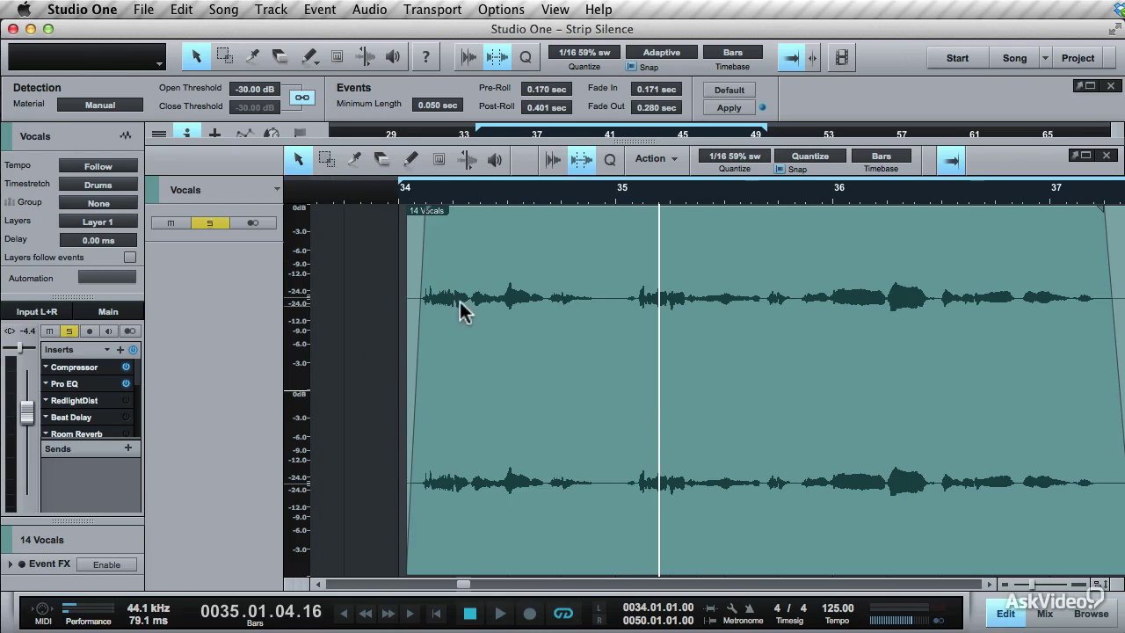
scroll(489, 303, "right", 2)
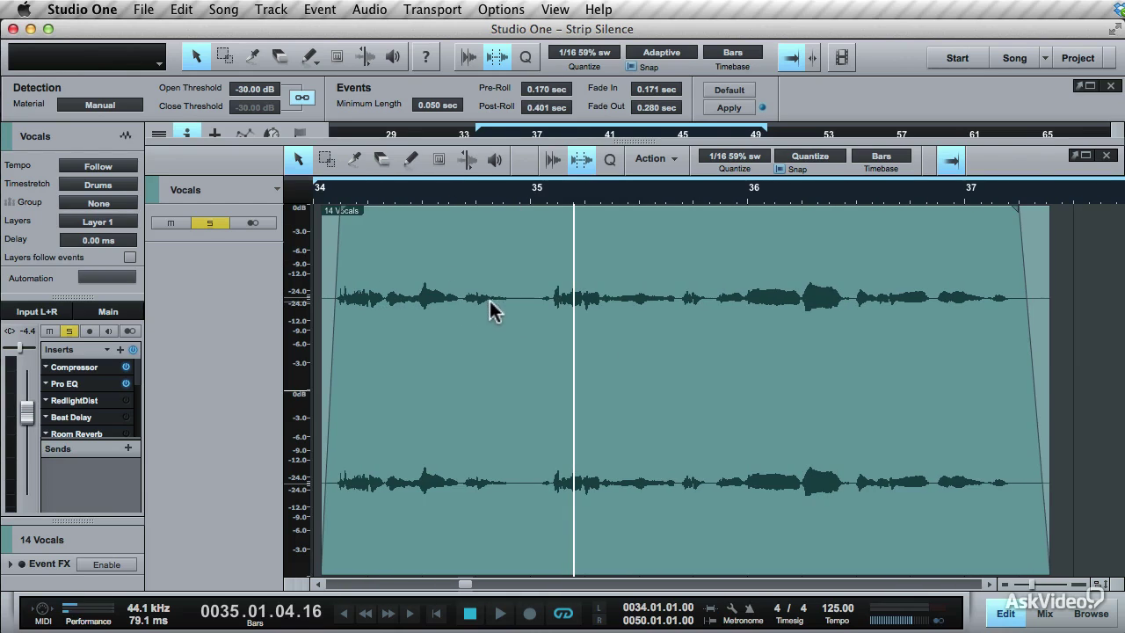
Apply strip silence with post-roll at 0, then 0.210 sec, finally setting post-roll to 0.330 sec.
left_click_drag(545, 111, 550, 180)
left_click(728, 107)
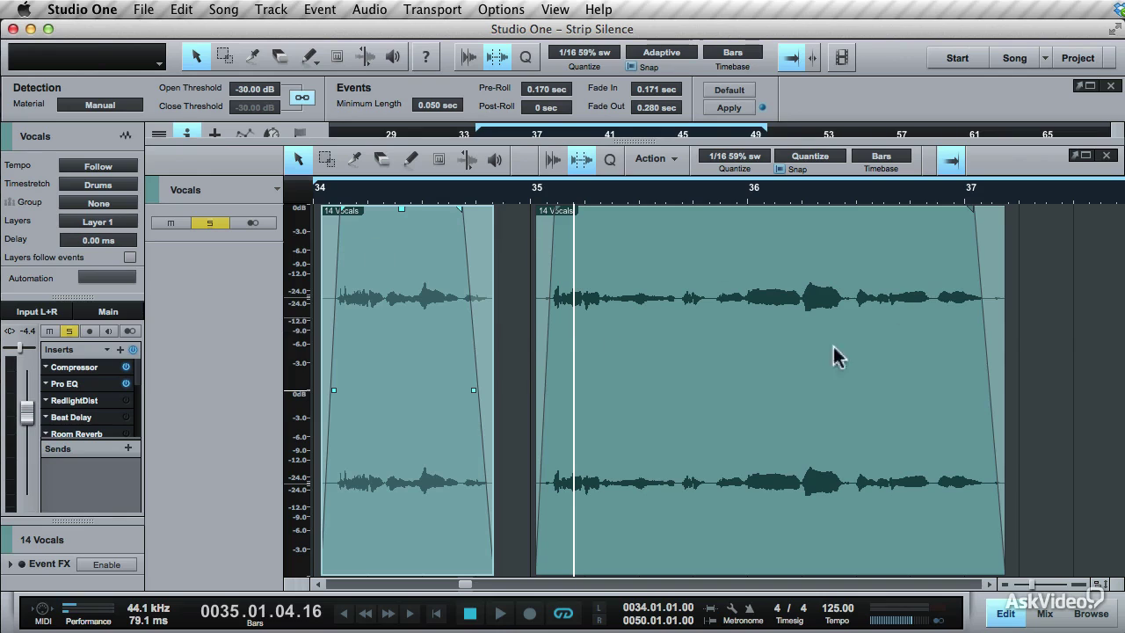
left_click_drag(562, 115, 556, 81)
left_click(724, 107)
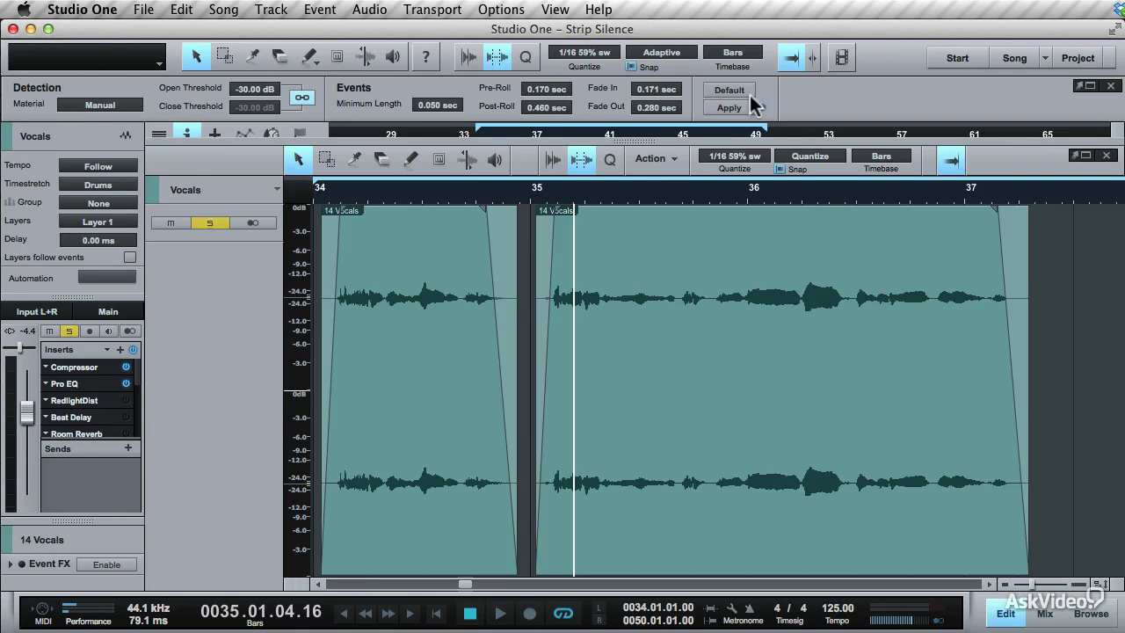
left_click(737, 106)
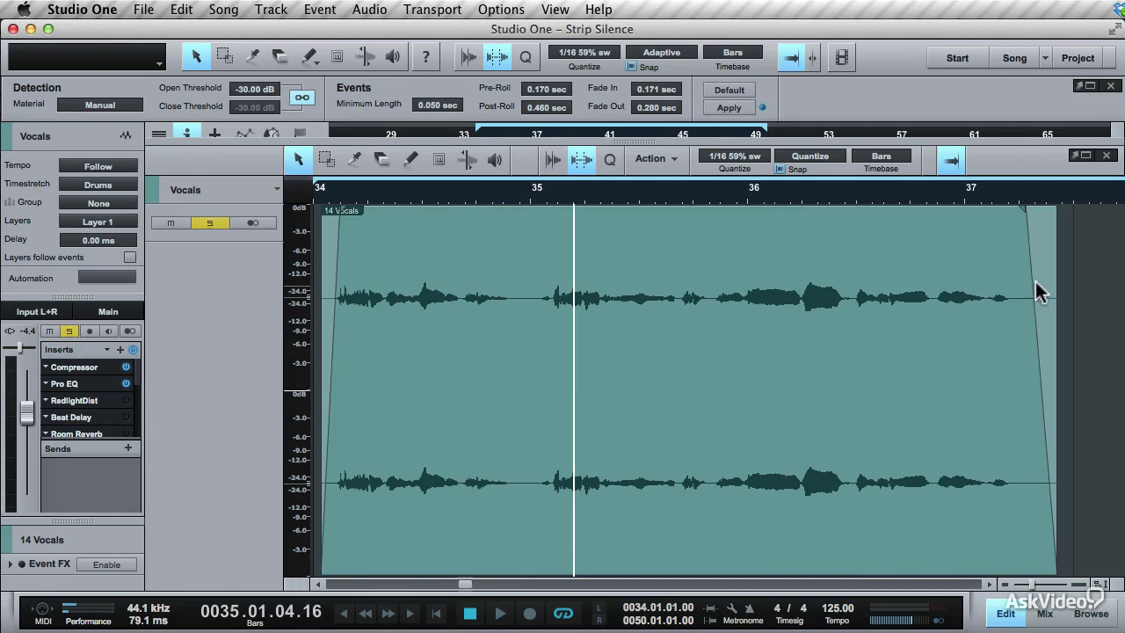
left_click_drag(544, 108, 545, 126)
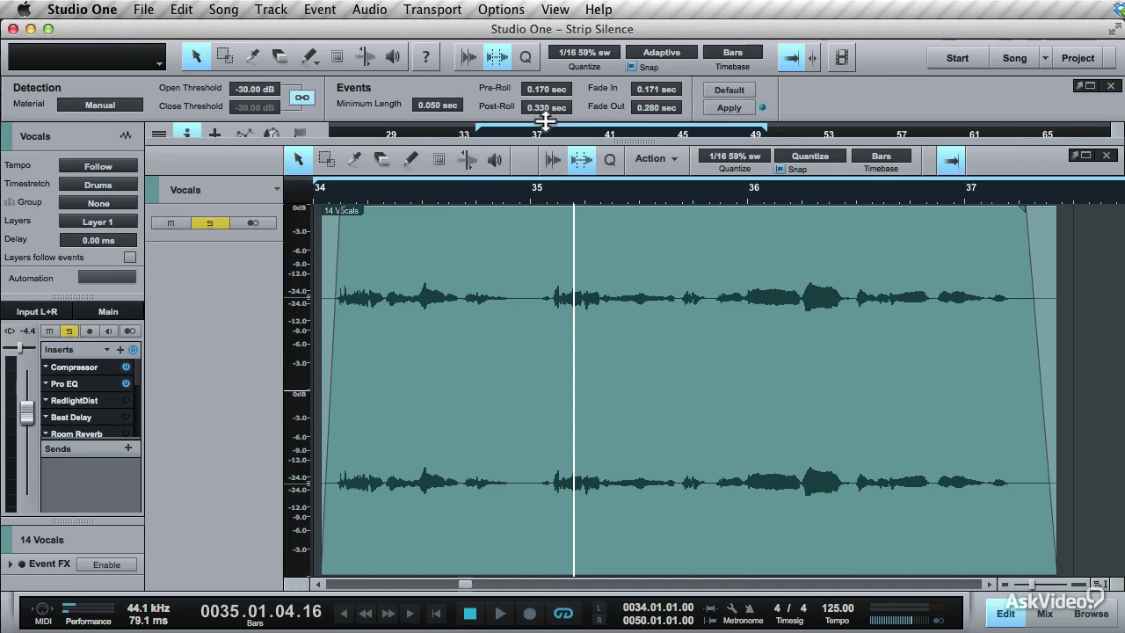
Re-split with 0.330 sec post-roll and zero fade-in, then play from just before bar 34.
left_click(729, 106)
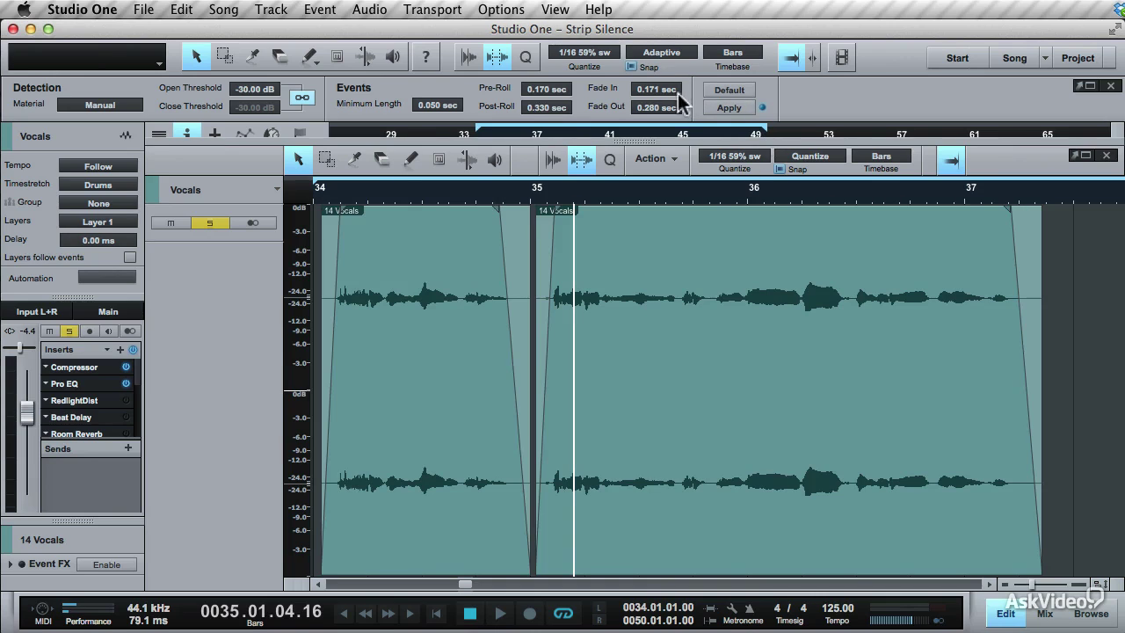
left_click_drag(672, 103, 675, 183)
left_click(717, 106)
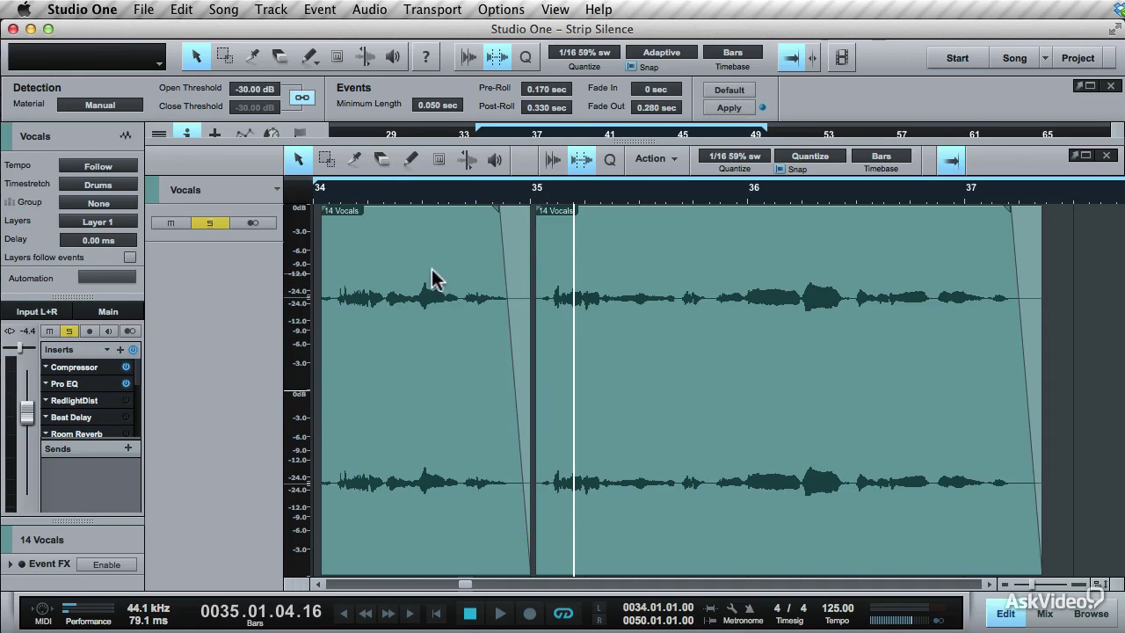
scroll(427, 272, "left", 3)
left_click(432, 199)
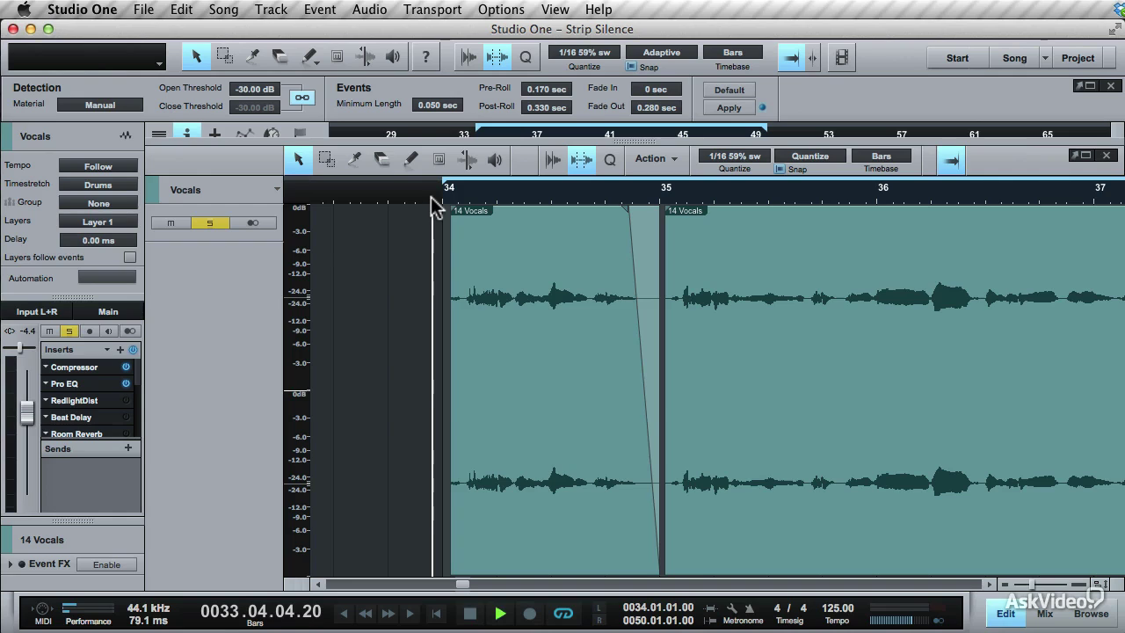
key("space")
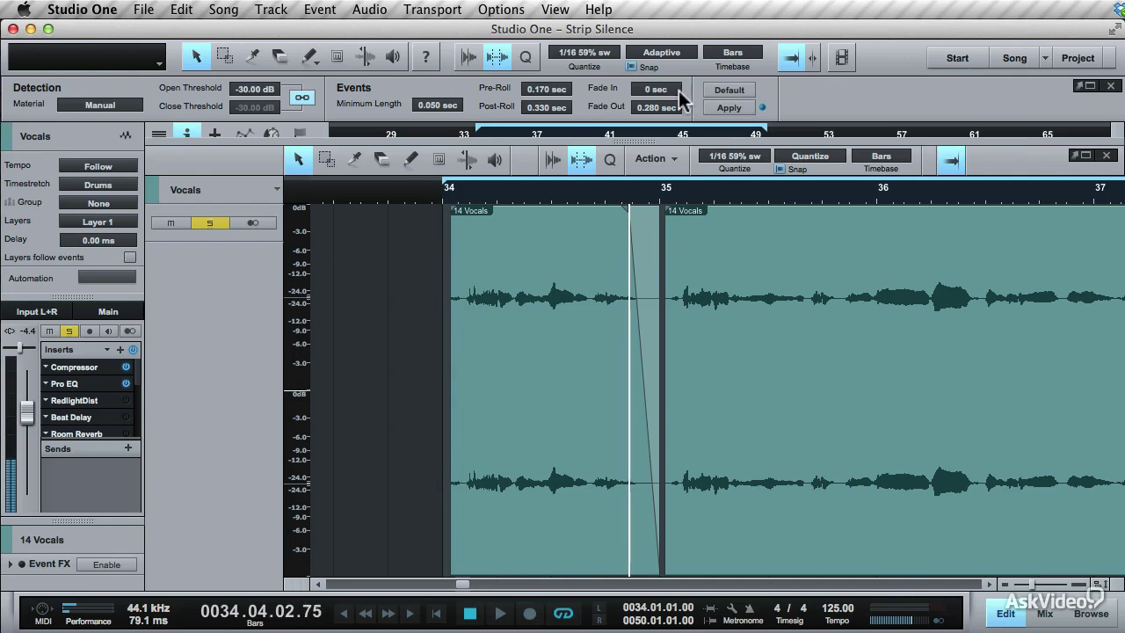
Apply 0.310 sec fade-ins and audition the events from bar 34.
left_click_drag(668, 97, 667, 57)
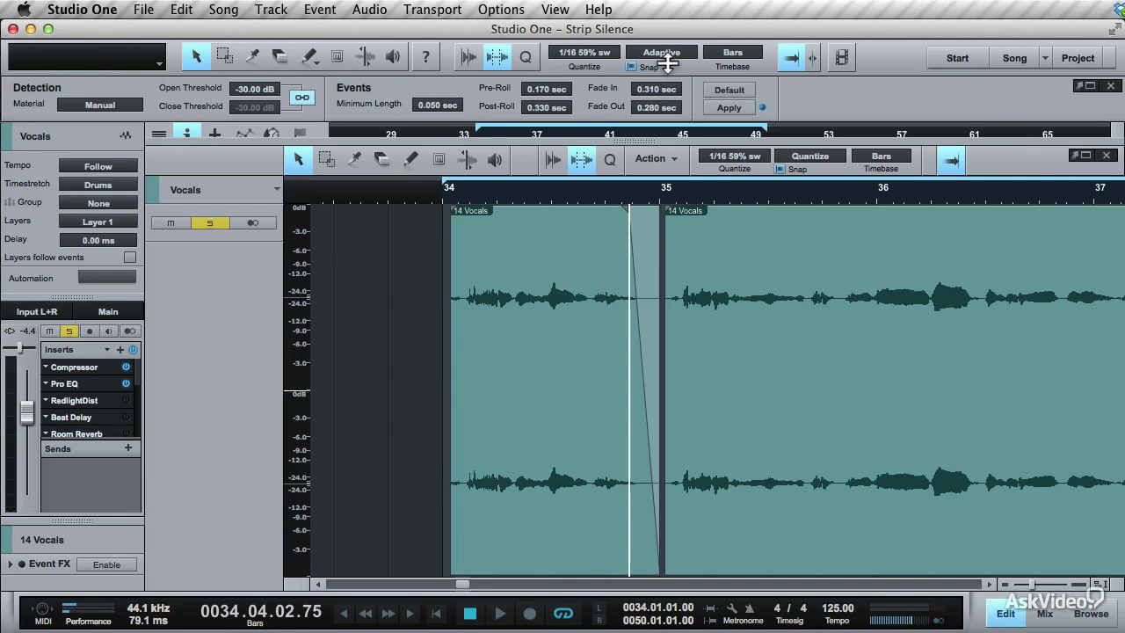
left_click(720, 106)
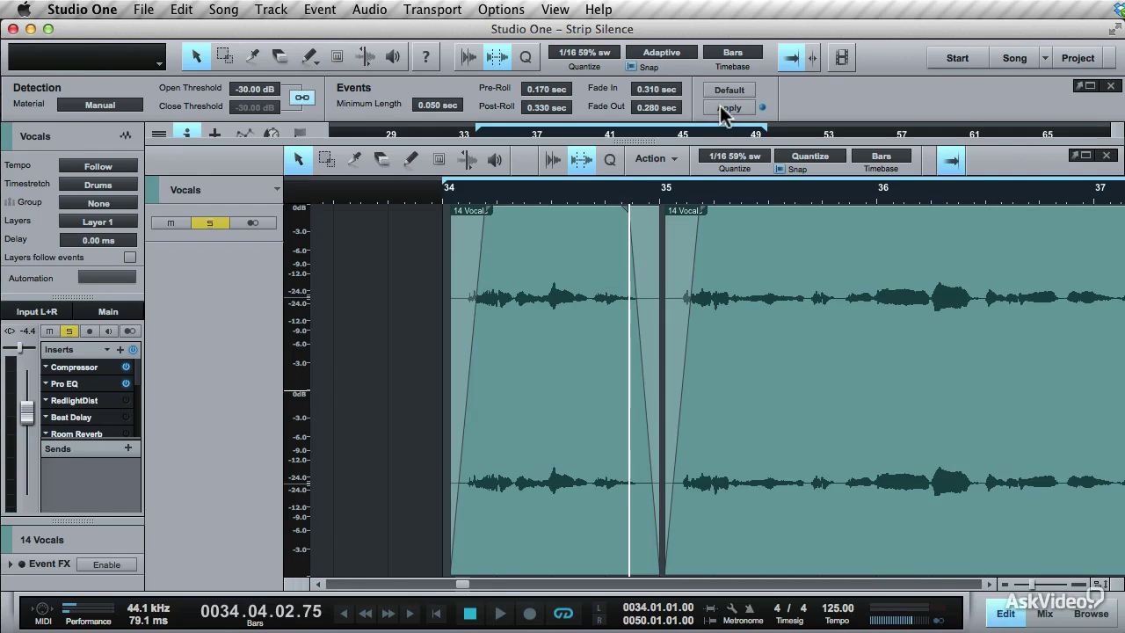
left_click(439, 194)
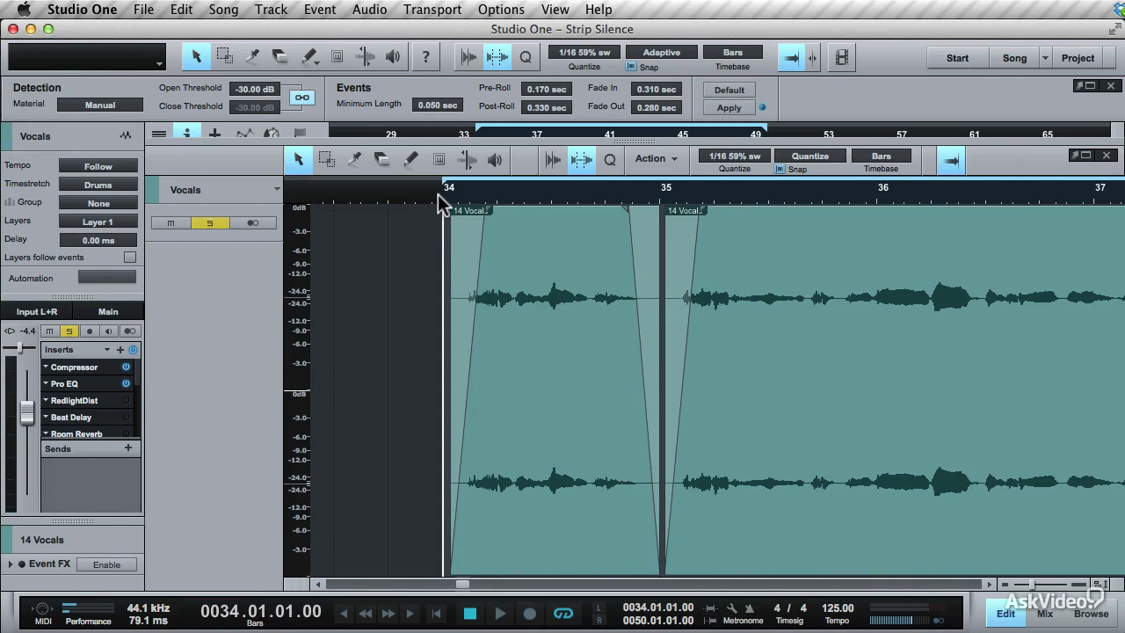
key("space")
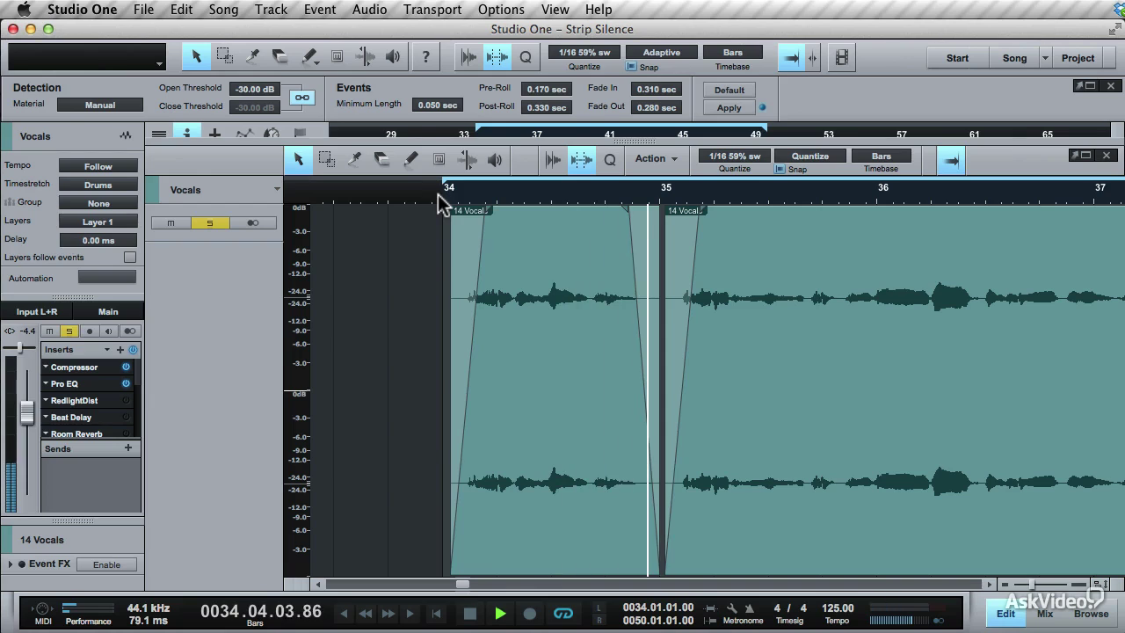
key("space")
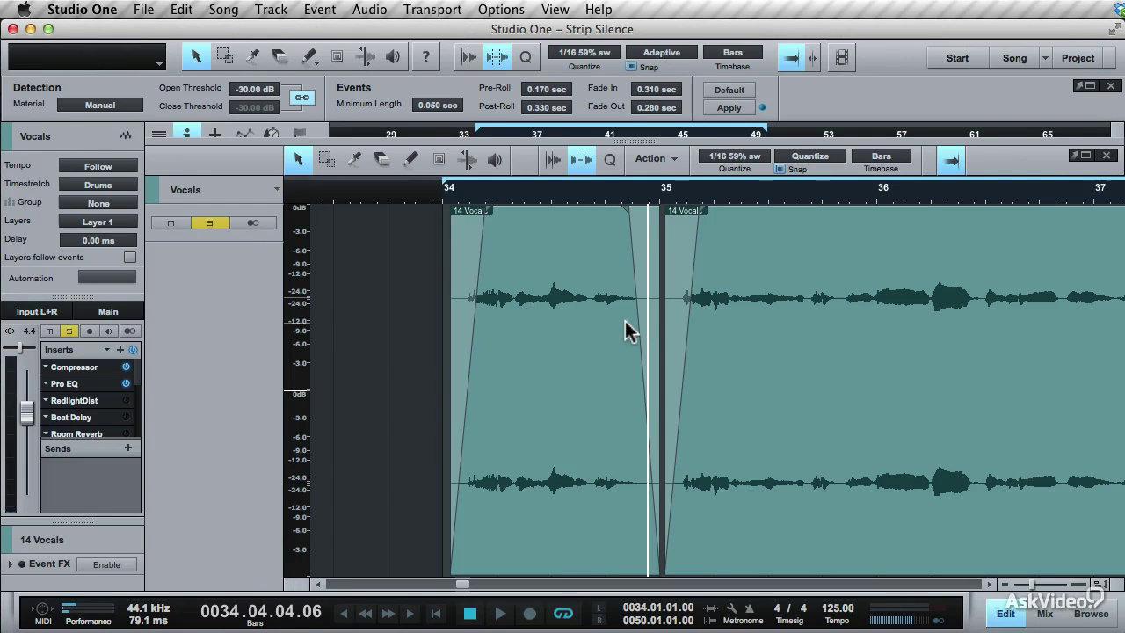
Scroll across the editor to view all split vocal events from bar 33 to 49.
scroll(661, 229, "right", 3)
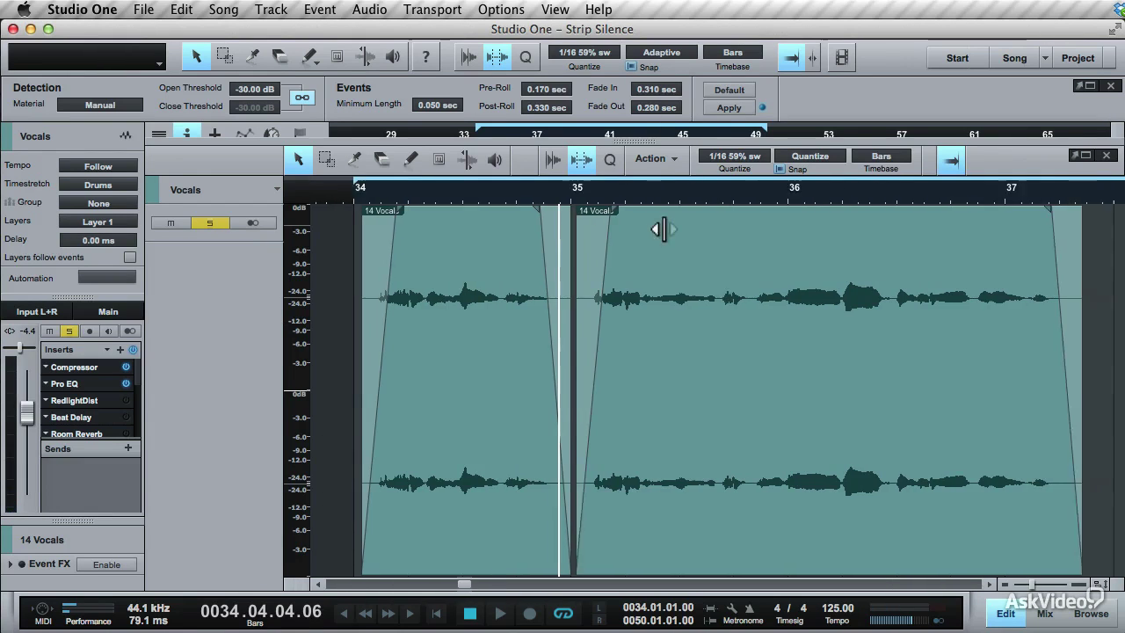
scroll(660, 229, "right", 15)
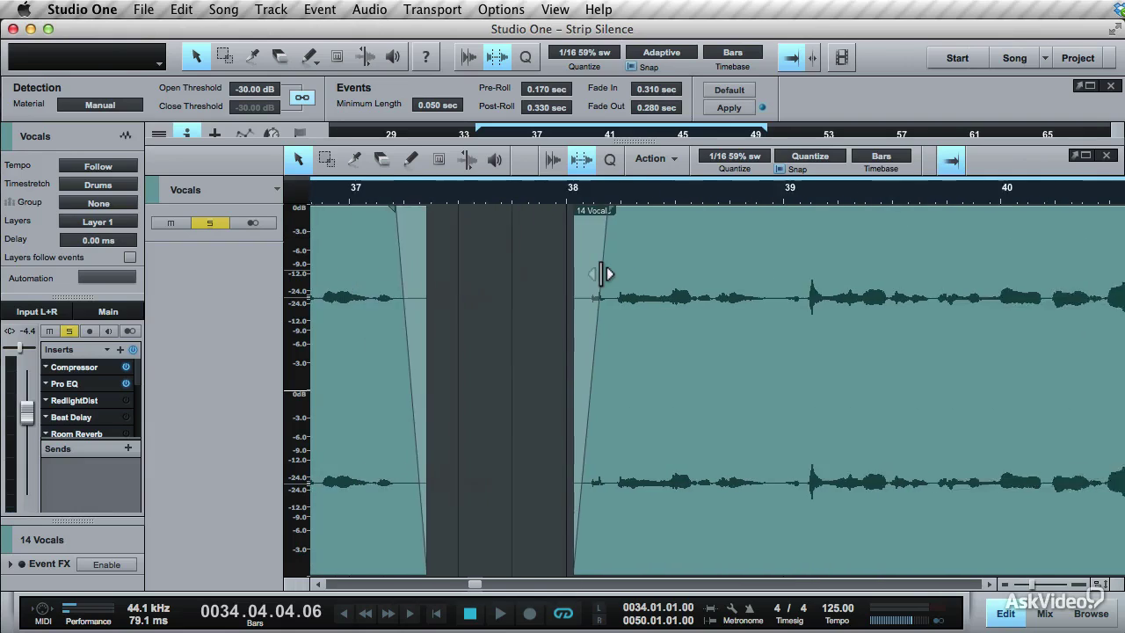
scroll(602, 274, "right", 20)
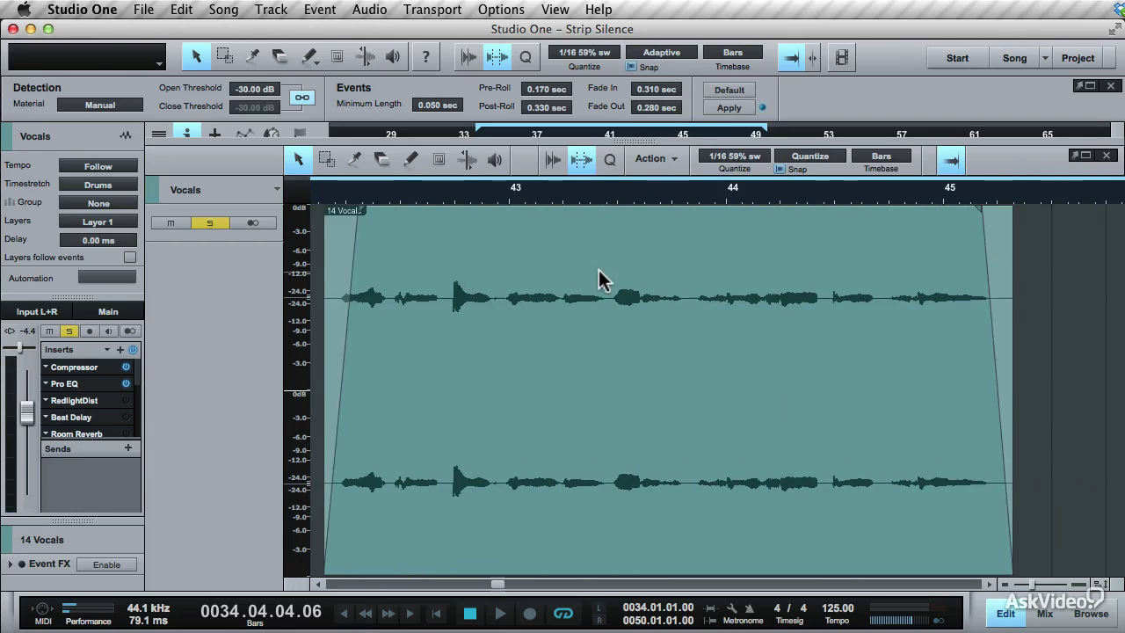
scroll(598, 271, "right", 5)
scroll(596, 271, "left", 10)
scroll(559, 195, "left", 1)
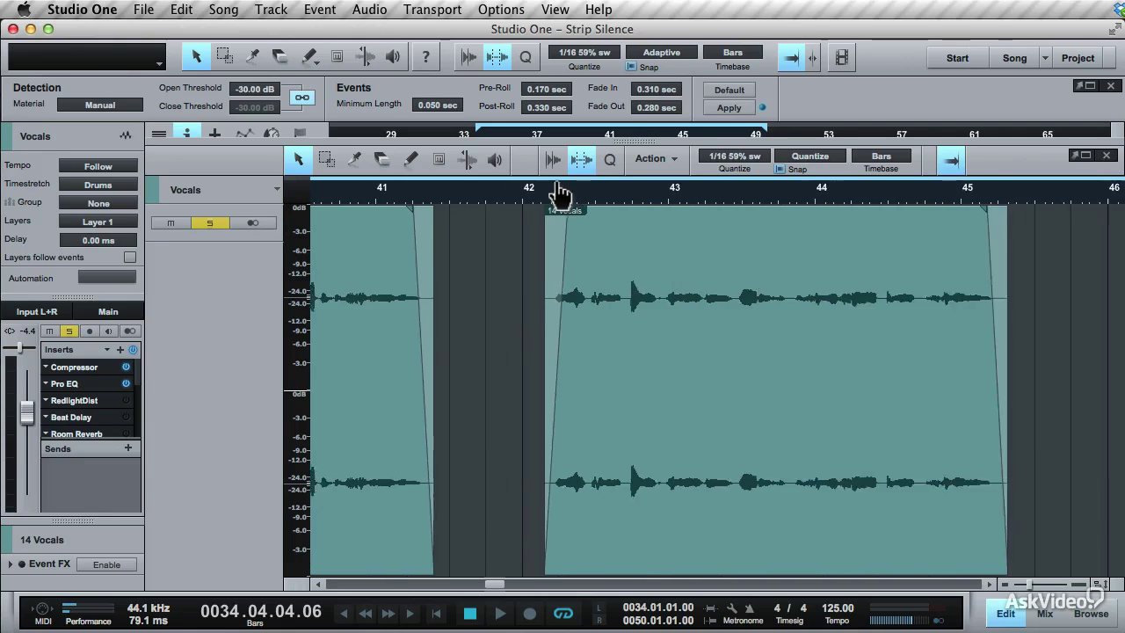
scroll(559, 195, "left", 10)
scroll(542, 226, "left", 8)
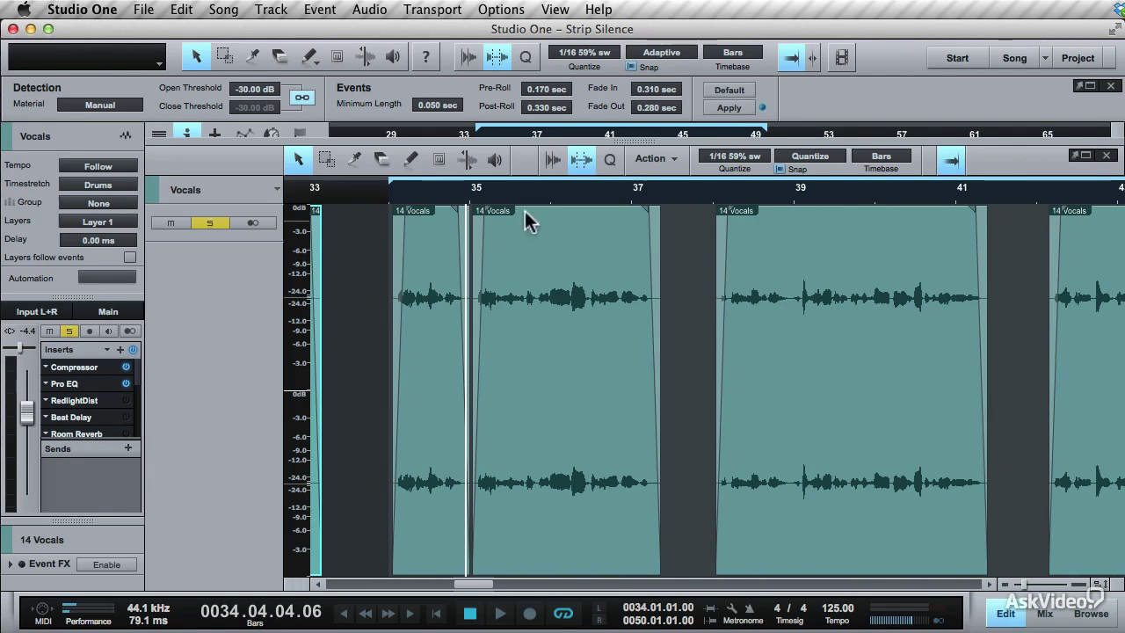
scroll(474, 186, "down", 5)
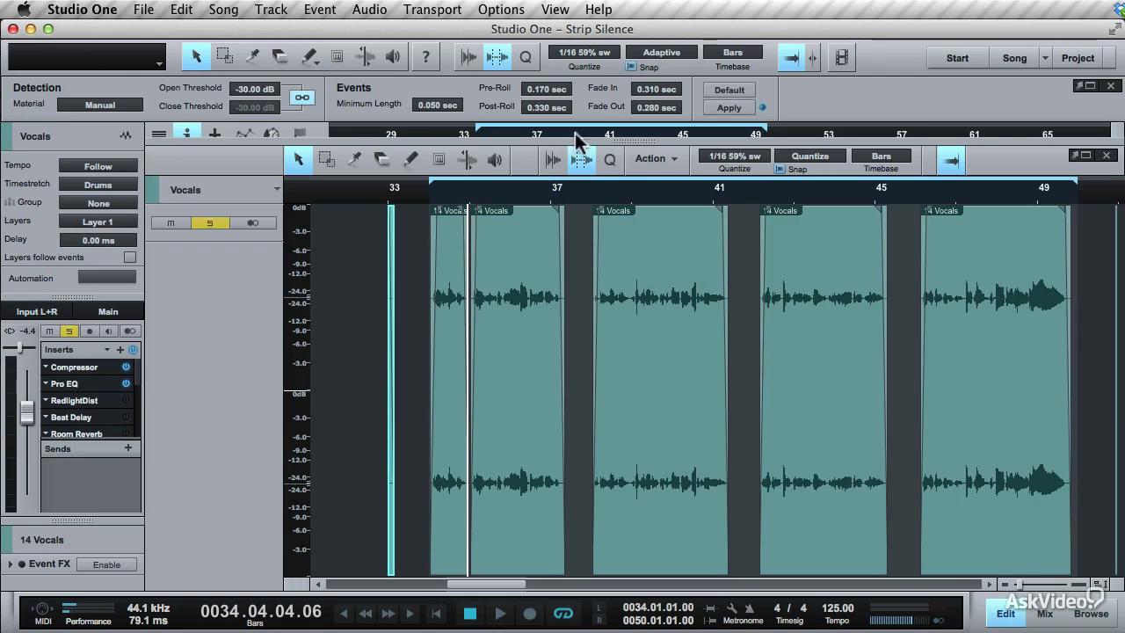
Apply strip silence with a 0.614 sec minimum length and bring up the Material presets.
left_click(728, 108)
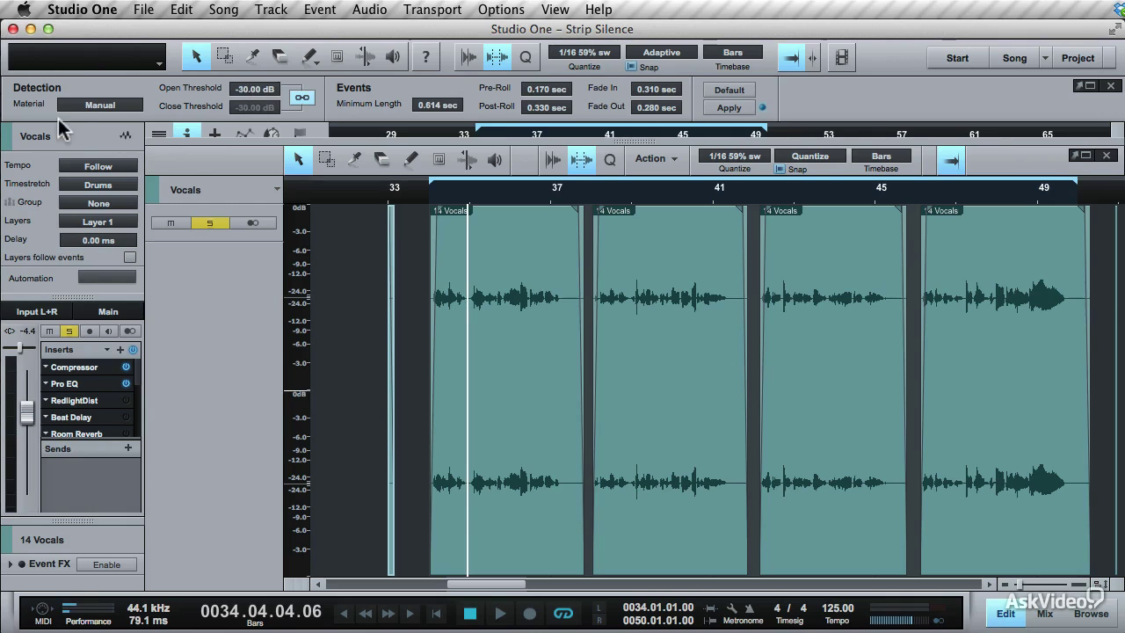
left_click(85, 107)
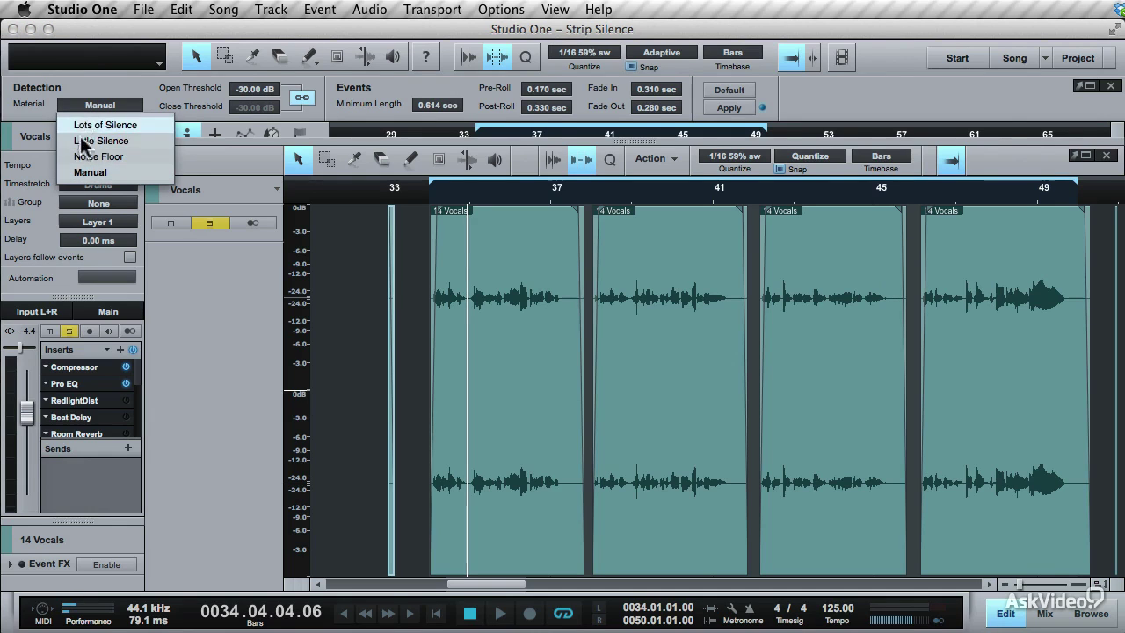
Apply strip silence with the Noise Floor preset, then set detection material back to Manual.
left_click(130, 156)
left_click(729, 107)
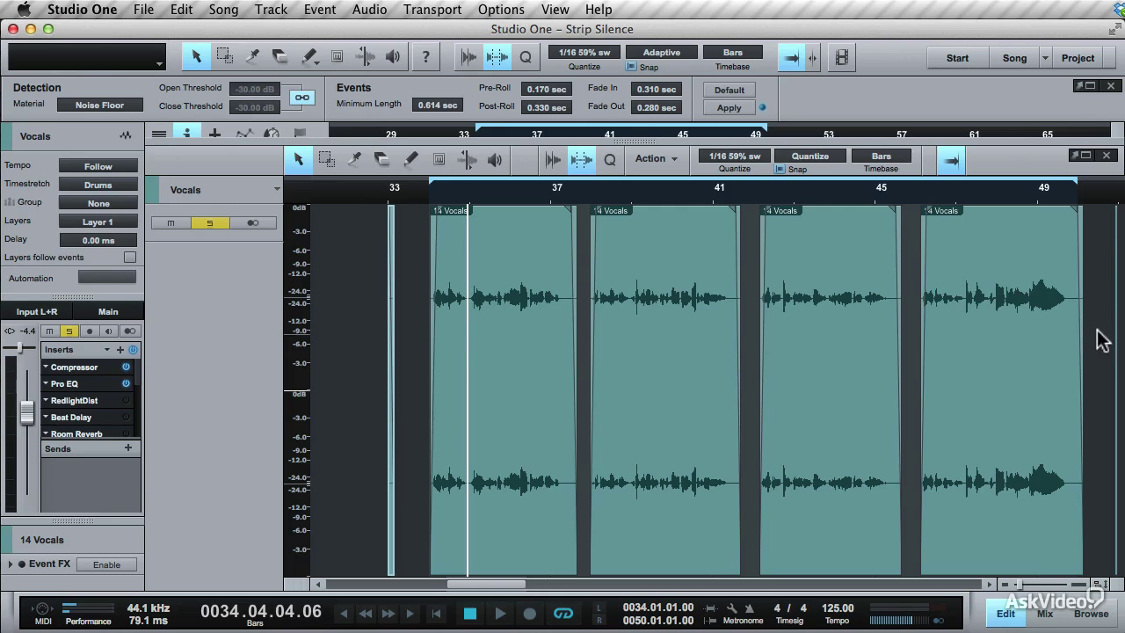
left_click(81, 106)
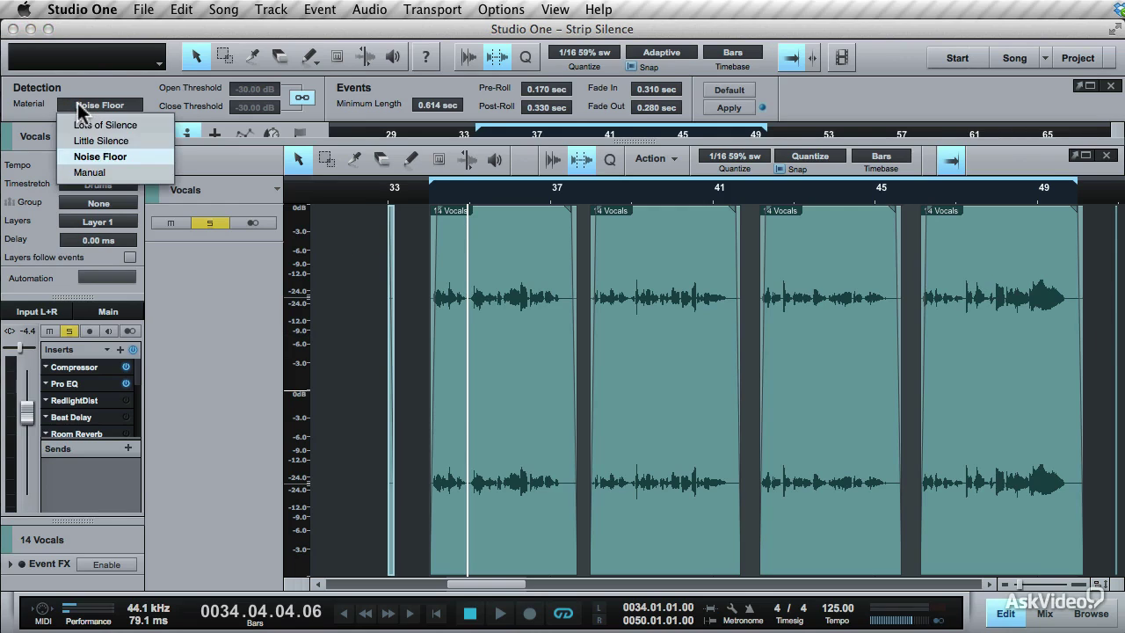
left_click(98, 173)
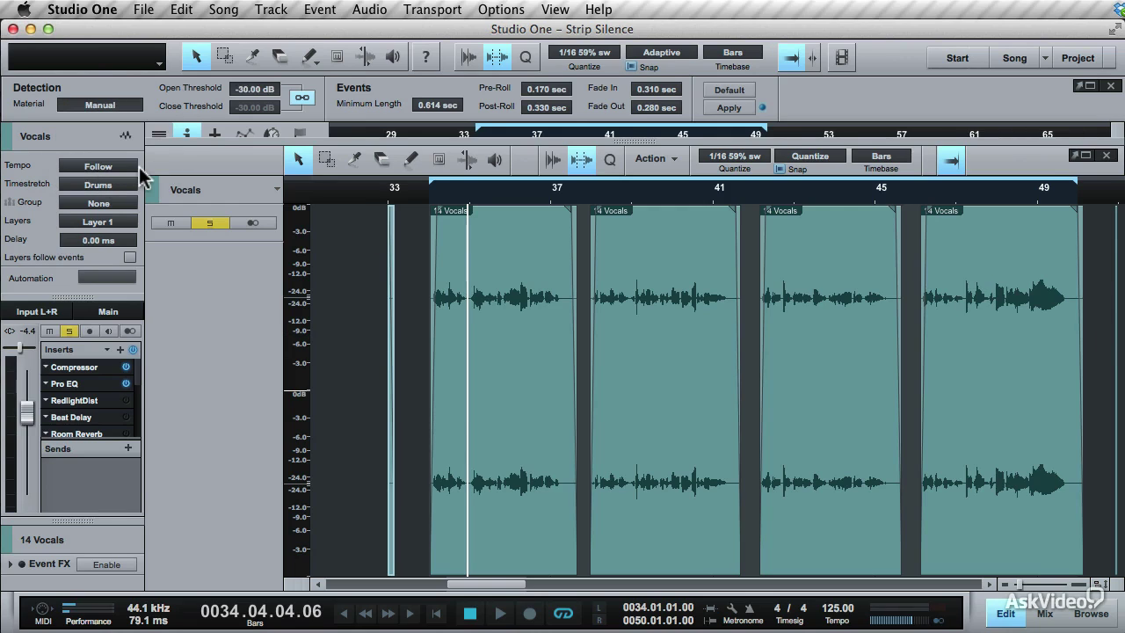